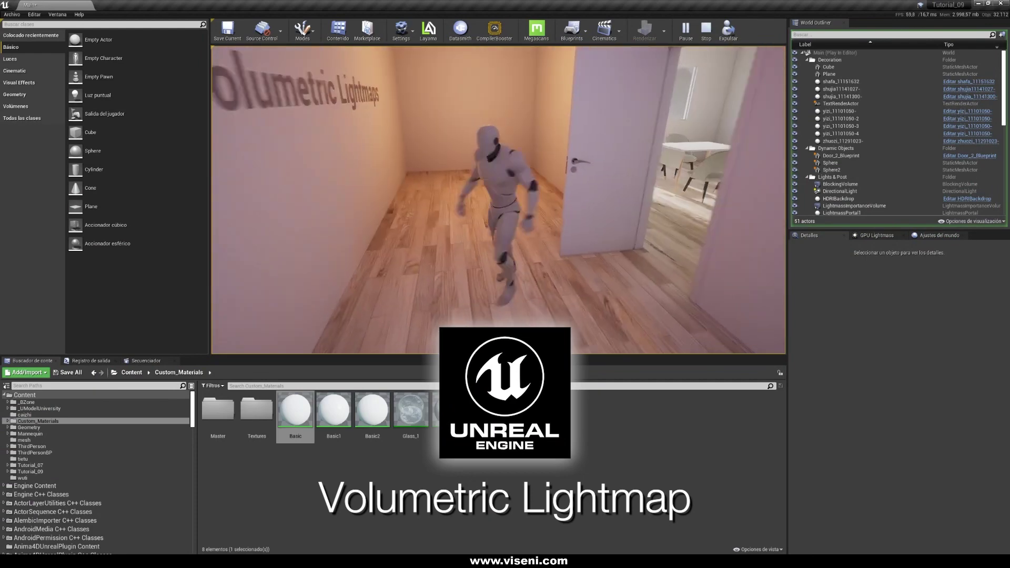
- Switch the viewport to Detail Lighting and examine the baked light on the chairs, bookshelf corner and hallway
{"action": "key", "text": "w"}
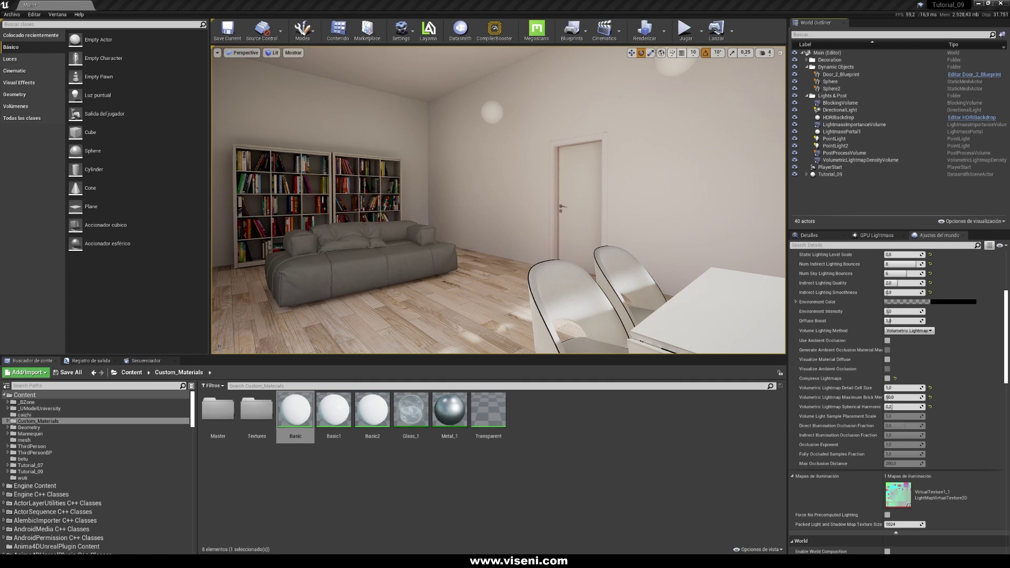
{"action": "left_click", "coordinate": [531, 292]}
{"action": "key", "text": "alt+5"}
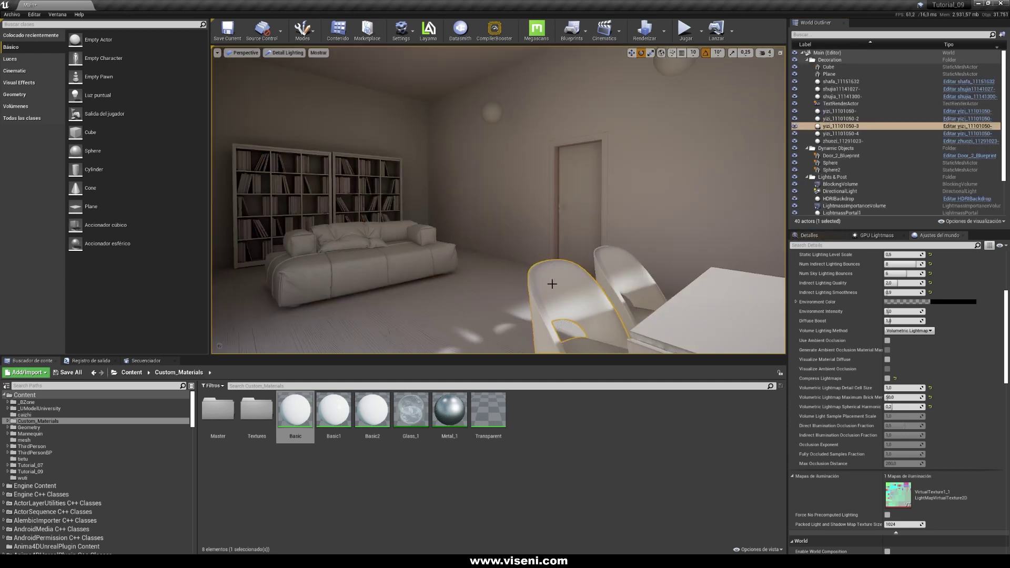
{"action": "right_click_drag", "start_coordinate": [551, 284], "coordinate": [368, 300]}
{"action": "key", "text": "w"}
{"action": "key", "text": "w"}
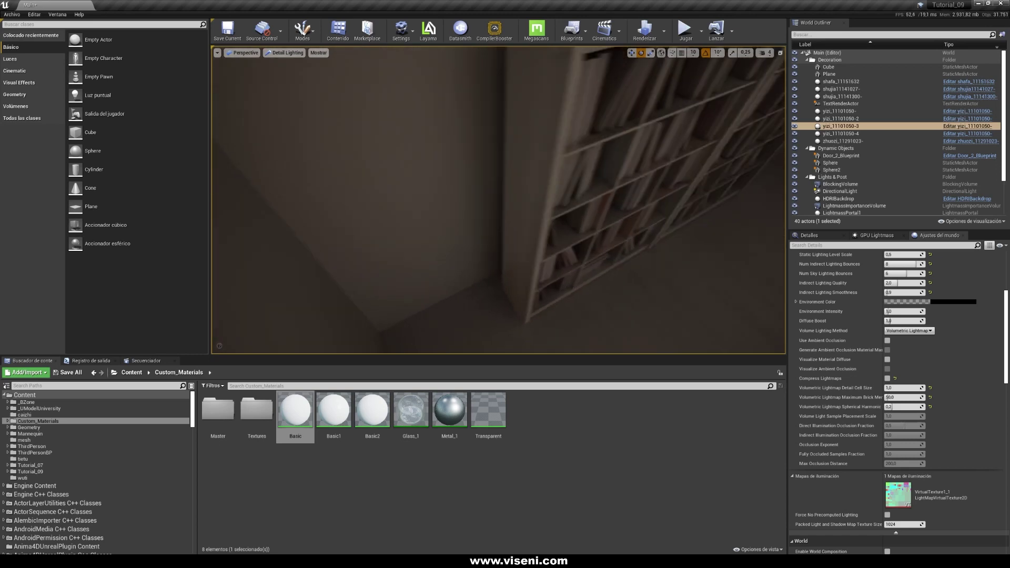
{"action": "right_click_drag", "start_coordinate": [499, 282], "coordinate": [273, 337]}
{"action": "key", "text": "w"}
{"action": "key", "text": "w"}
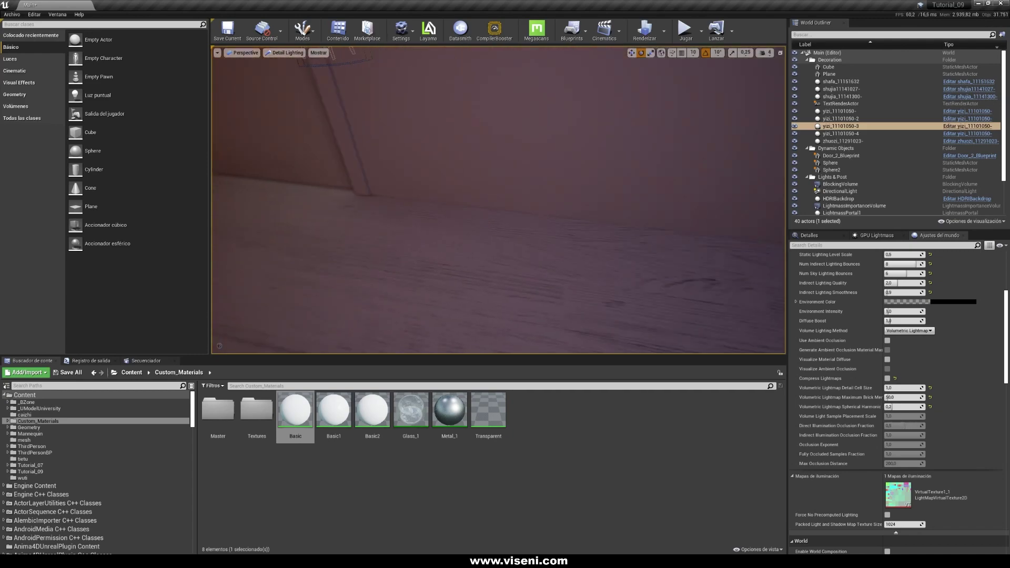
{"action": "key", "text": "Down"}
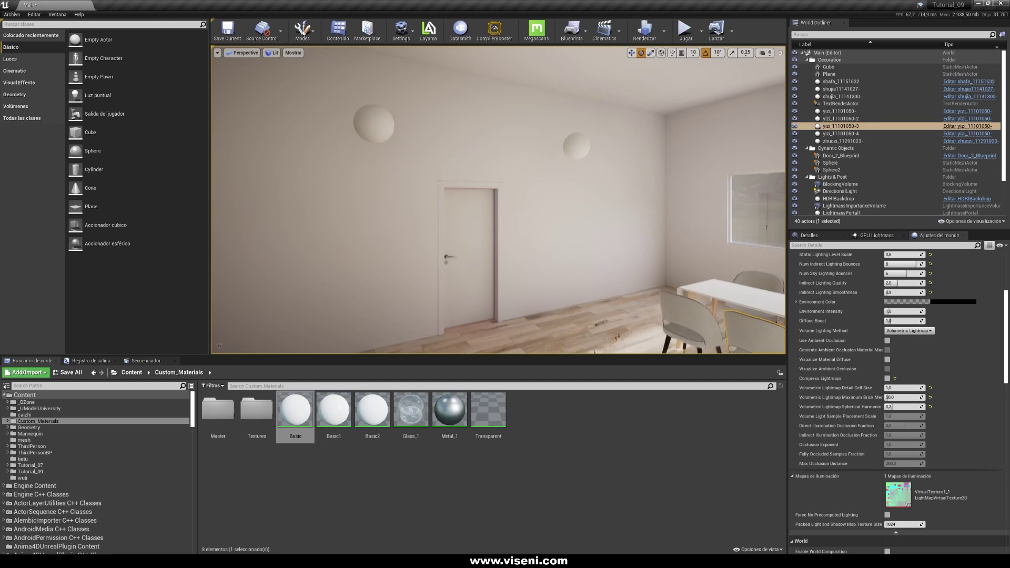
- Select the two hanging spheres one after the other and bring up the object details
{"action": "right_click_drag", "start_coordinate": [518, 250], "coordinate": [521, 277]}
{"action": "left_click", "coordinate": [373, 83]}
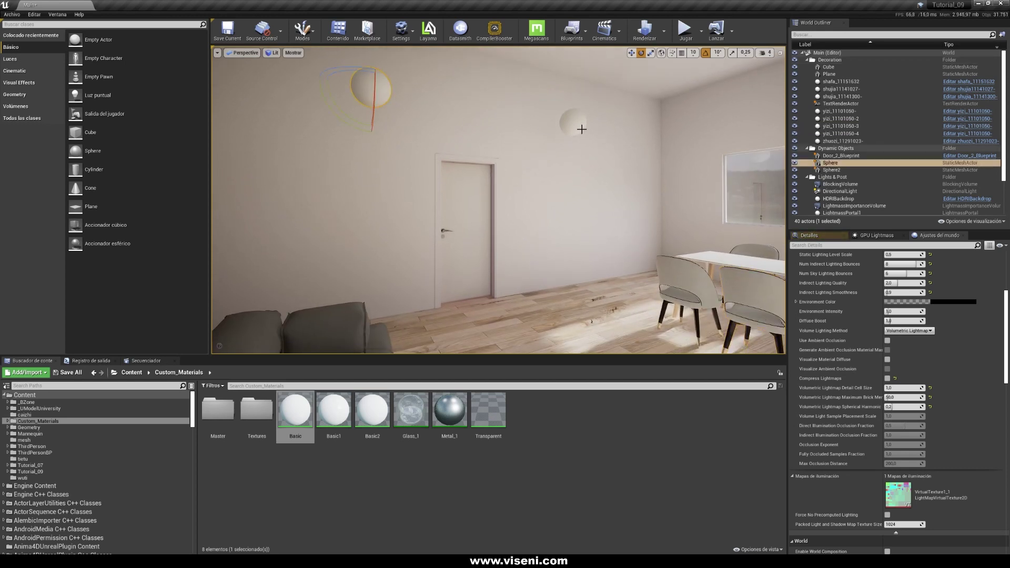
{"action": "right_click_drag", "start_coordinate": [564, 199], "coordinate": [635, 205]}
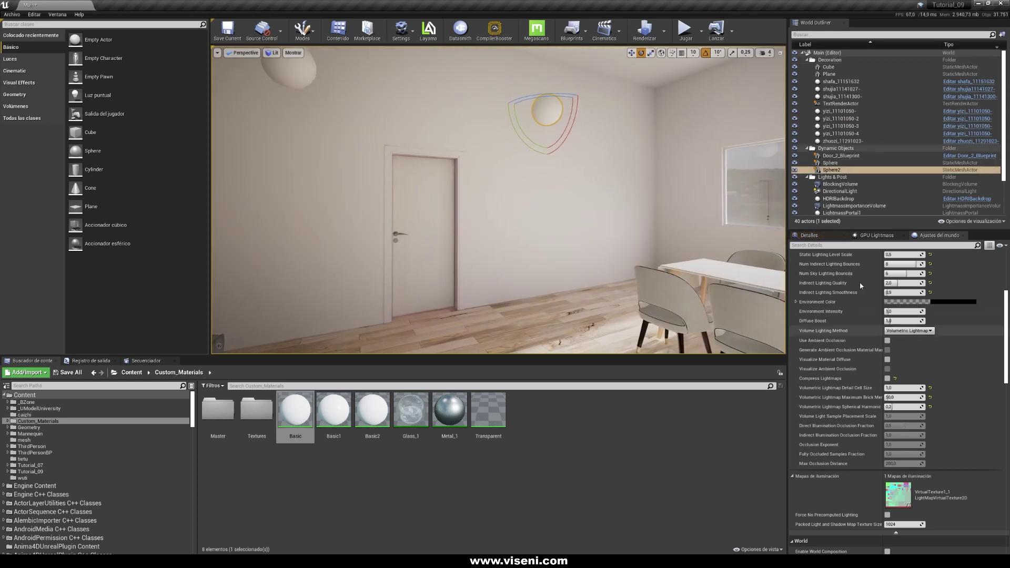
{"action": "left_click", "coordinate": [829, 236]}
{"action": "right_click_drag", "start_coordinate": [541, 185], "coordinate": [479, 188]}
- Select Door_2_Blueprint and examine its mobility setting and how it sits in the room
{"action": "left_click", "coordinate": [842, 156]}
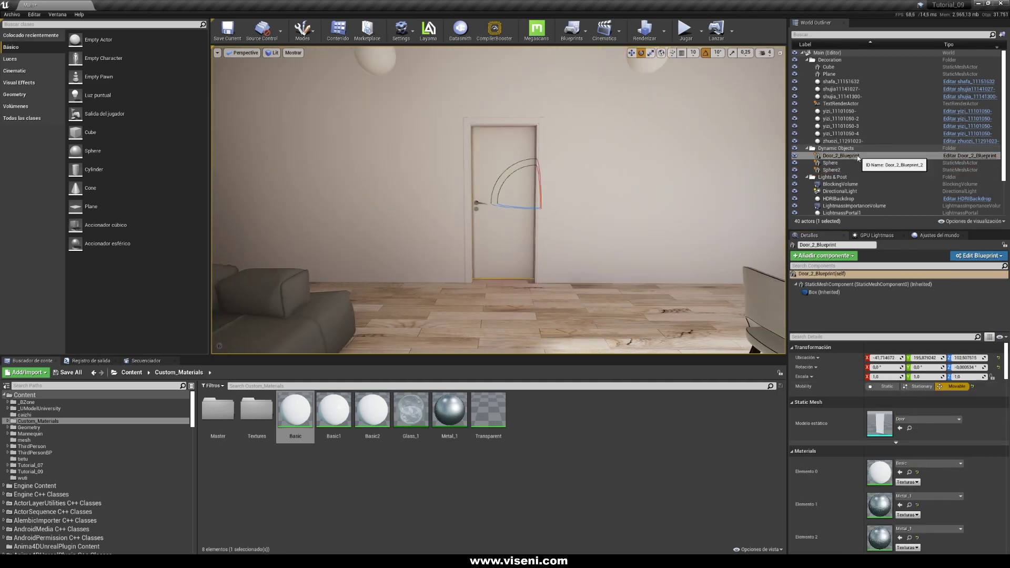
{"action": "right_click_drag", "start_coordinate": [558, 216], "coordinate": [610, 207]}
{"action": "right_click_drag", "start_coordinate": [558, 235], "coordinate": [520, 239]}
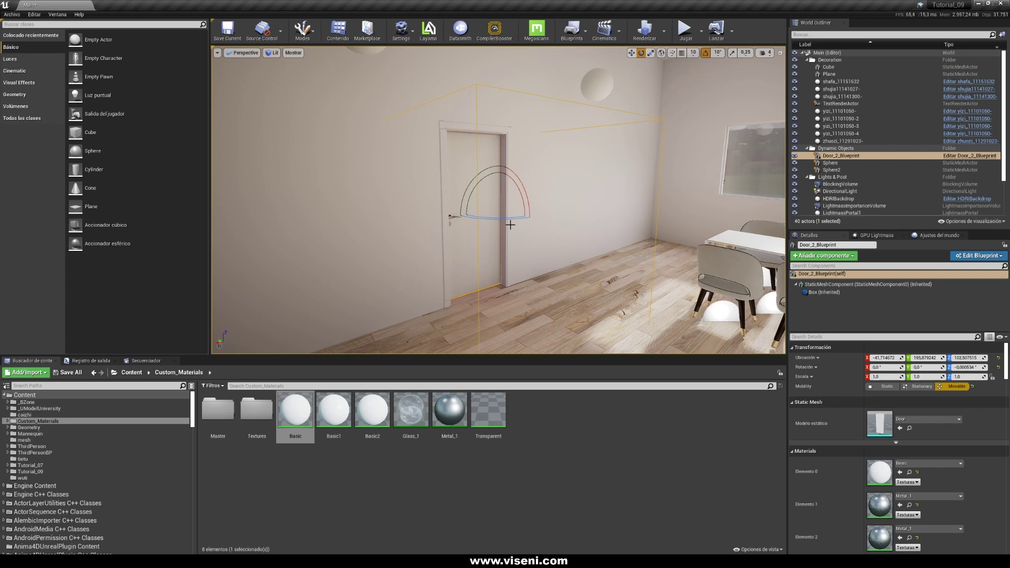
{"action": "scroll", "coordinate": [646, 268], "scroll_direction": "down", "scroll_amount": 6}
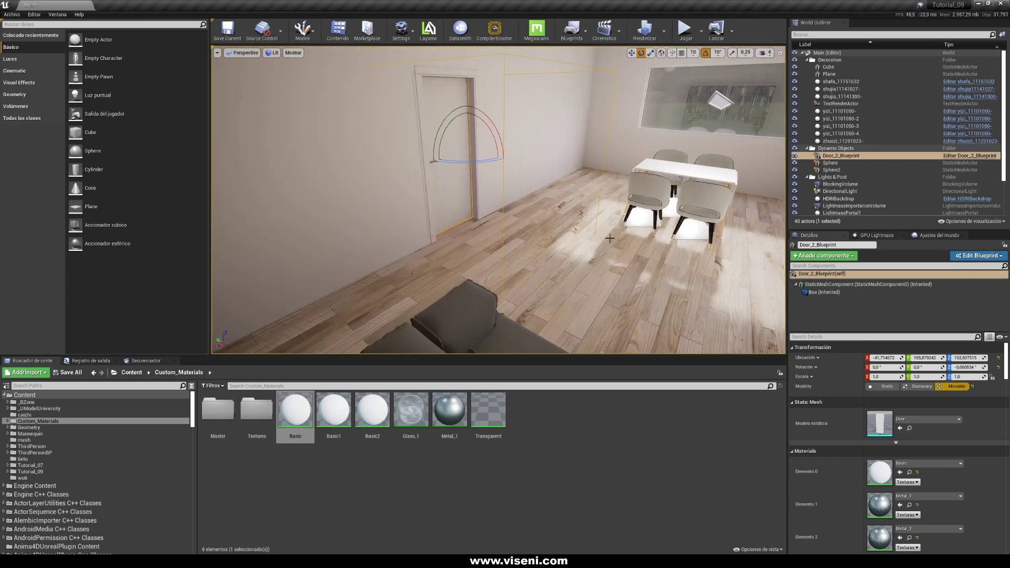
{"action": "right_click_drag", "start_coordinate": [610, 238], "coordinate": [437, 211]}
{"action": "right_click_drag", "start_coordinate": [552, 205], "coordinate": [552, 212]}
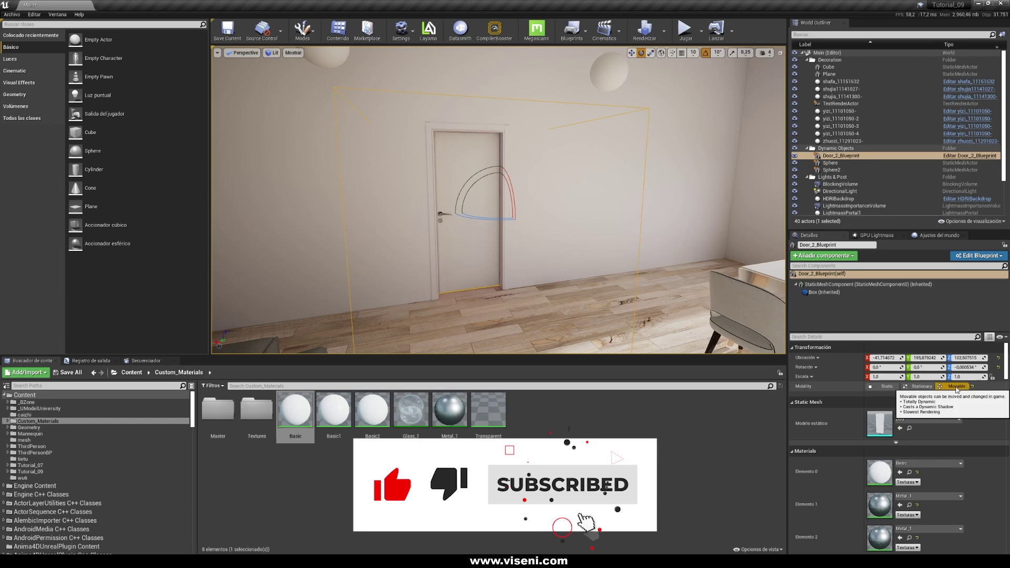
- Try rotating the door open to about 90° around its vertical axis and view it from the room
{"action": "right_click_drag", "start_coordinate": [582, 251], "coordinate": [566, 231]}
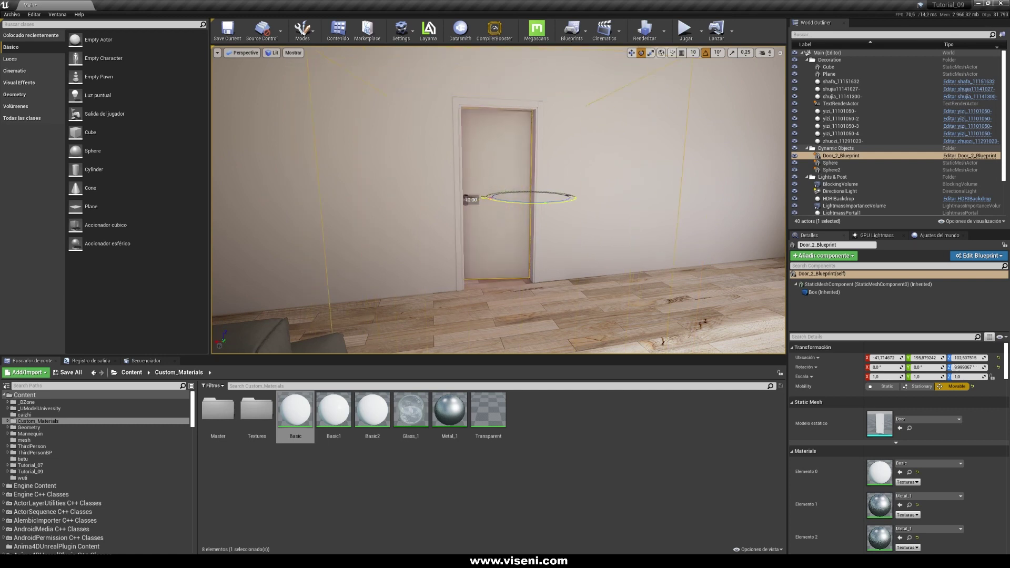
{"action": "right_click_drag", "start_coordinate": [509, 198], "coordinate": [726, 247]}
{"action": "key", "text": "w"}
{"action": "right_click_drag", "start_coordinate": [581, 247], "coordinate": [405, 242]}
{"action": "key", "text": "s"}
{"action": "right_click_drag", "start_coordinate": [513, 204], "coordinate": [514, 204]}
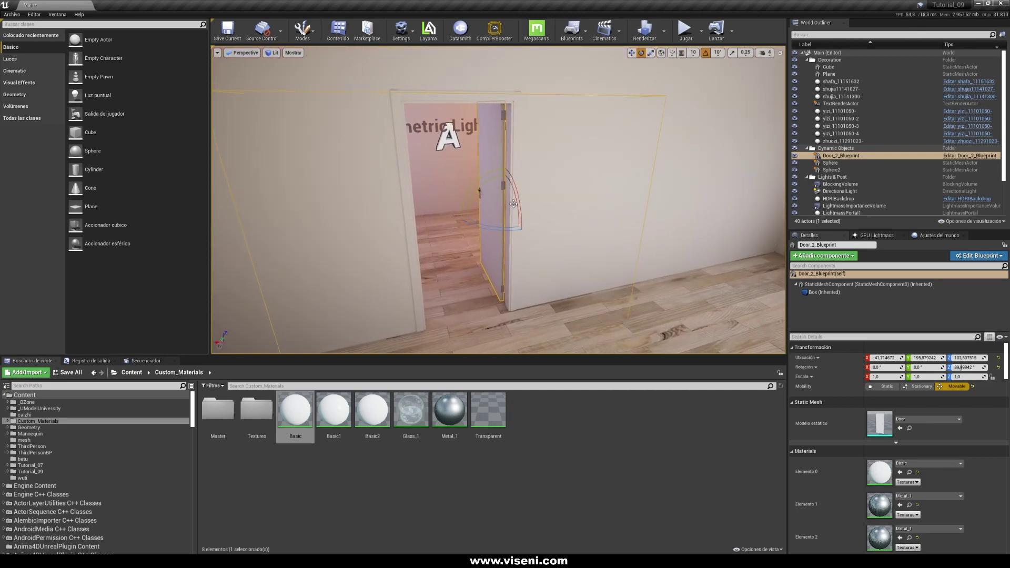
- Try moving the chair yizi_11101050-3 away from the table to about X 147, Y -254 beyond the open doorway
{"action": "double_click", "coordinate": [841, 126]}
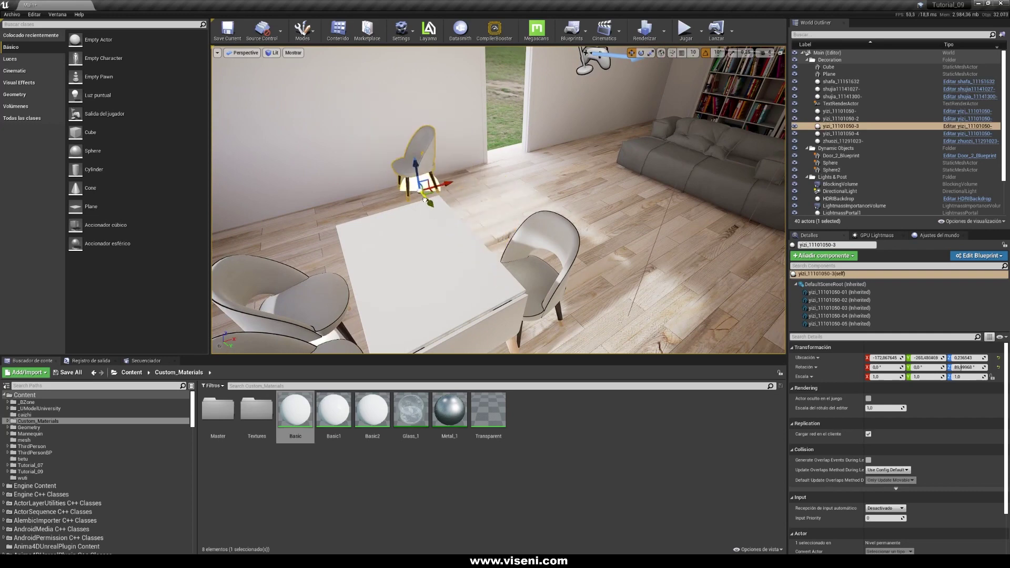
{"action": "left_click_drag", "start_coordinate": [428, 202], "coordinate": [431, 207]}
{"action": "key", "text": "d"}
{"action": "right_click_drag", "start_coordinate": [431, 207], "coordinate": [392, 142]}
{"action": "right_click_drag", "start_coordinate": [481, 207], "coordinate": [476, 207]}
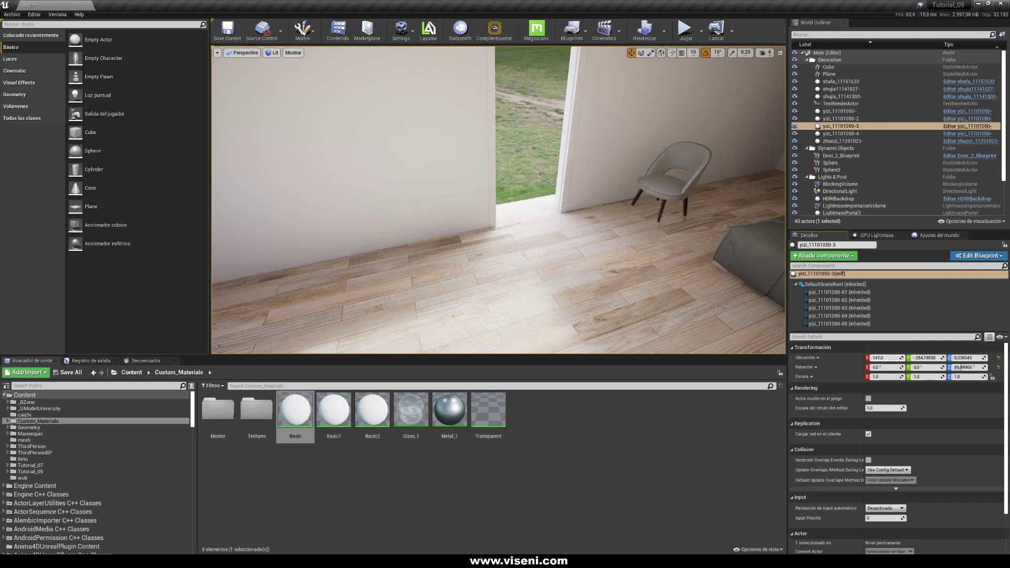
{"action": "left_click_drag", "start_coordinate": [886, 358], "coordinate": [858, 358]}
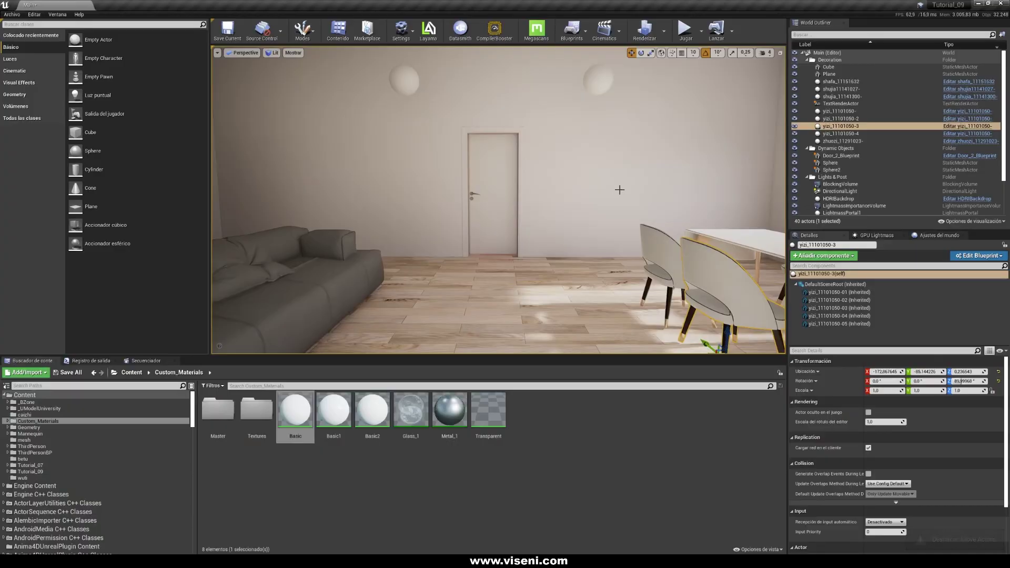
- Play the level and walk the character into the bookshelf corner and back to examine the lighting on it
{"action": "left_click", "coordinate": [684, 30]}
{"action": "left_click", "coordinate": [498, 200]}
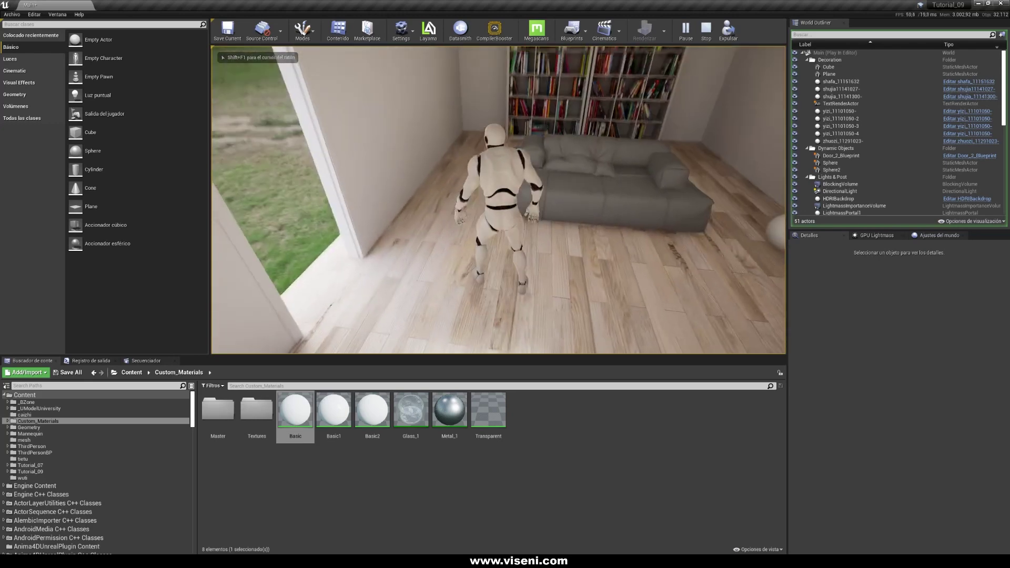
{"action": "key", "text": "w"}
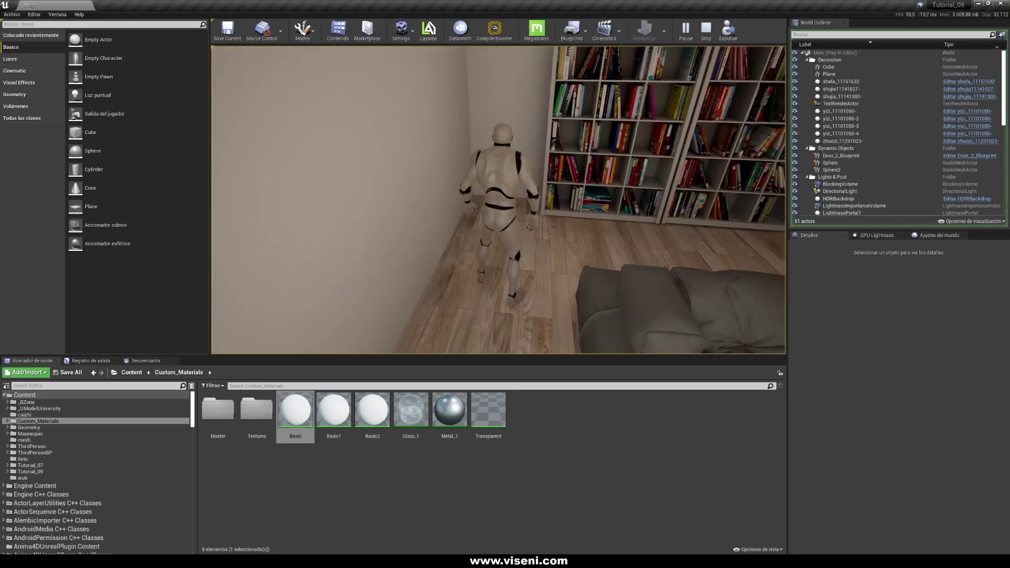
{"action": "key", "text": "w"}
{"action": "key", "text": "w"}
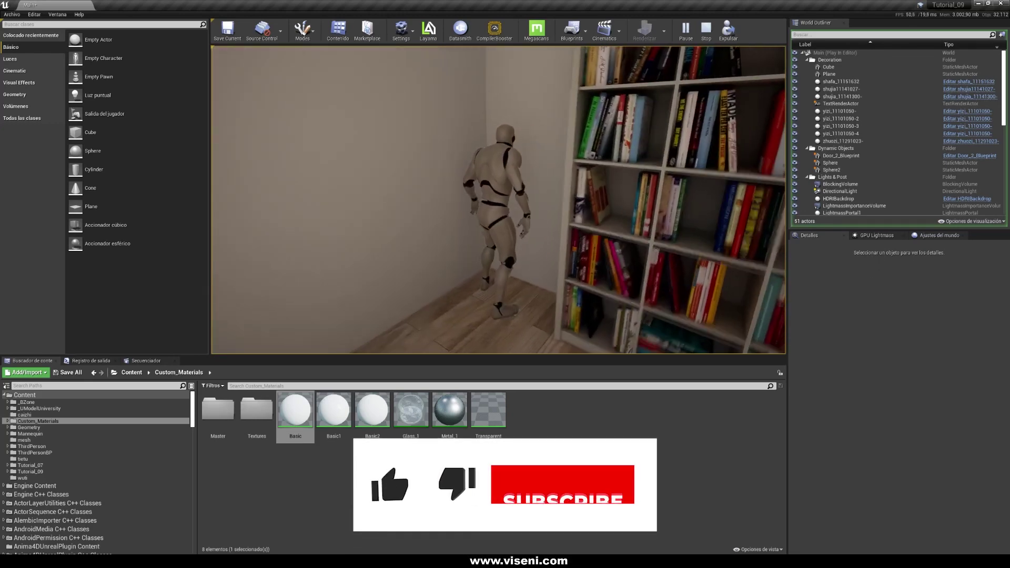
{"action": "key", "text": "s"}
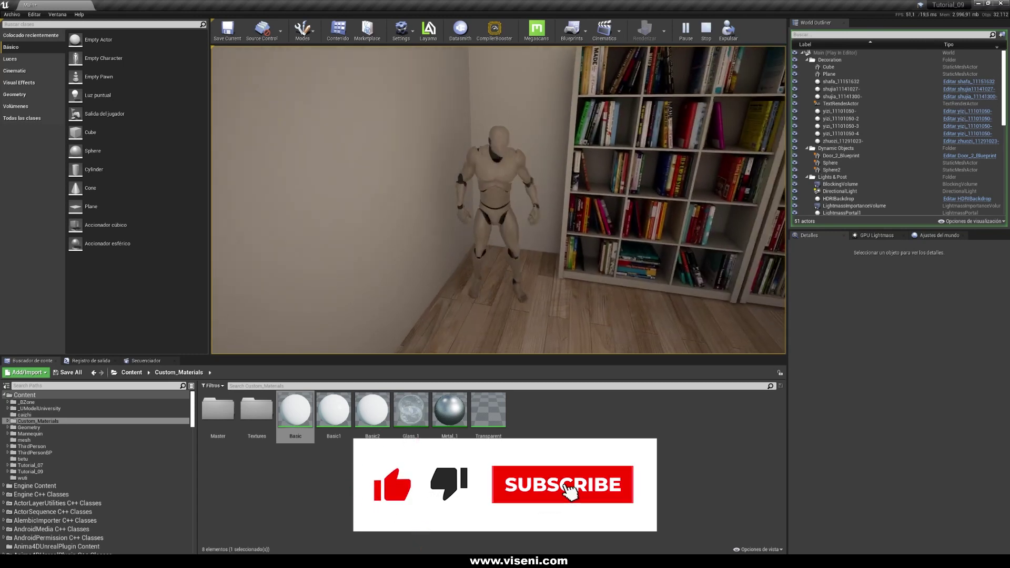
{"action": "key", "text": "a"}
{"action": "key", "text": "s"}
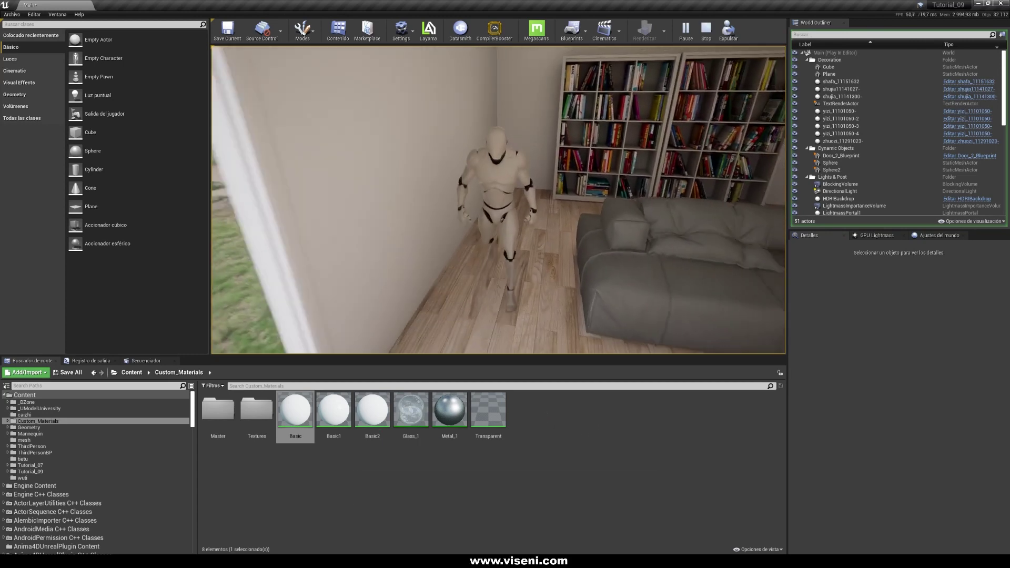
{"action": "key", "text": "s"}
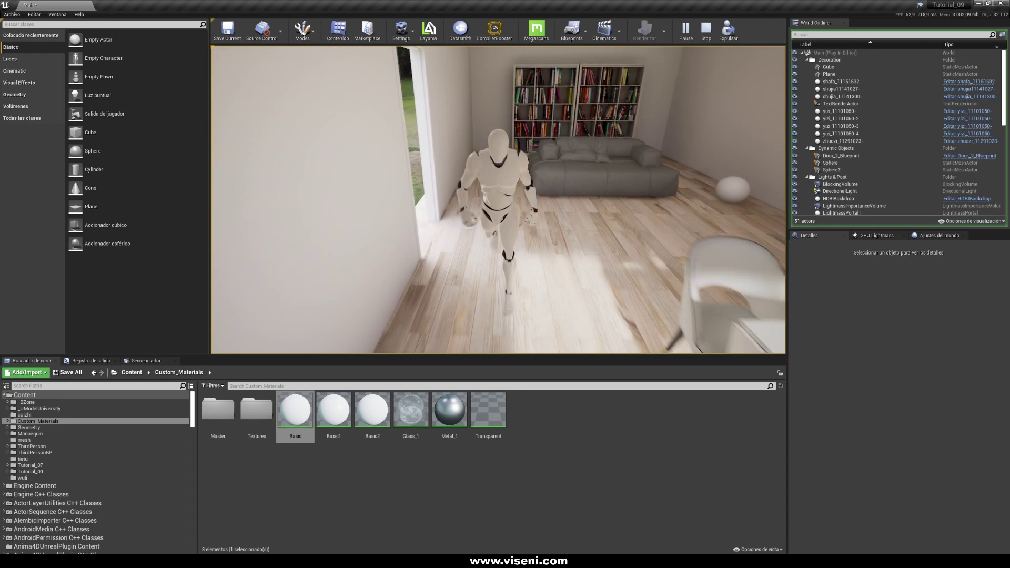
- Walk the character through the door into the hallway to examine the warm indirect light, and end the play session
{"action": "key", "text": "w"}
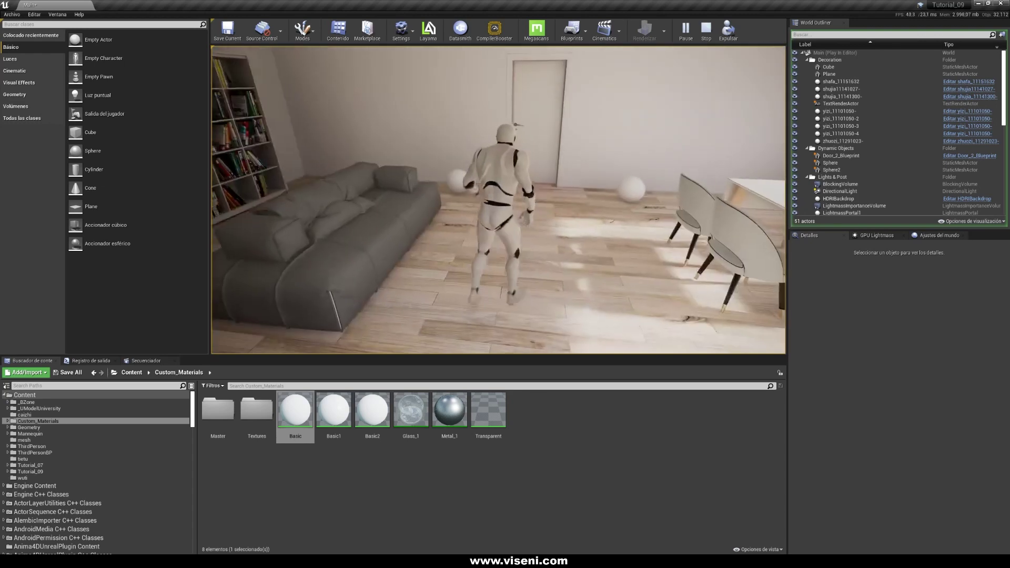
{"action": "key", "text": "w"}
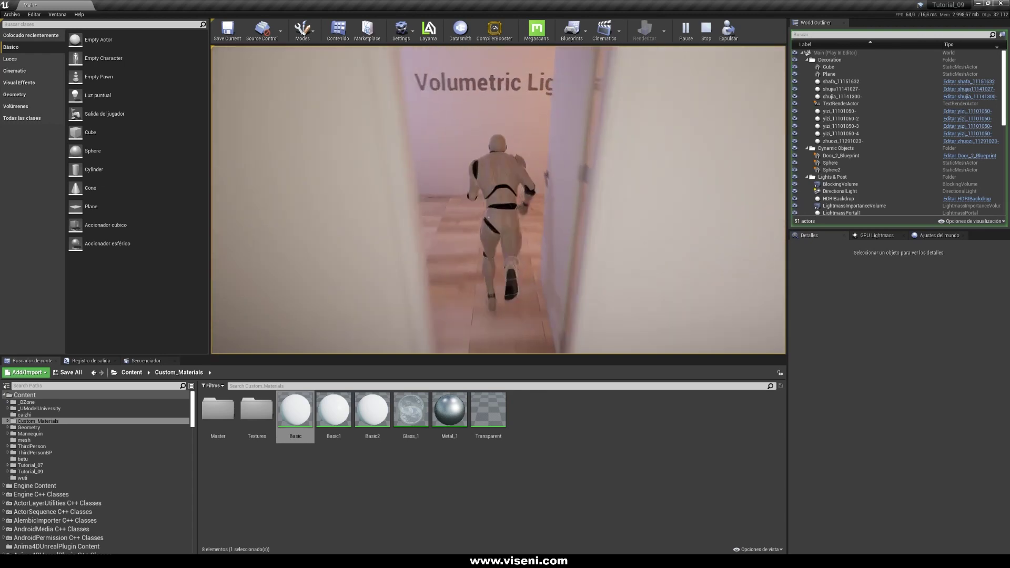
{"action": "key", "text": "s"}
{"action": "key", "text": "w"}
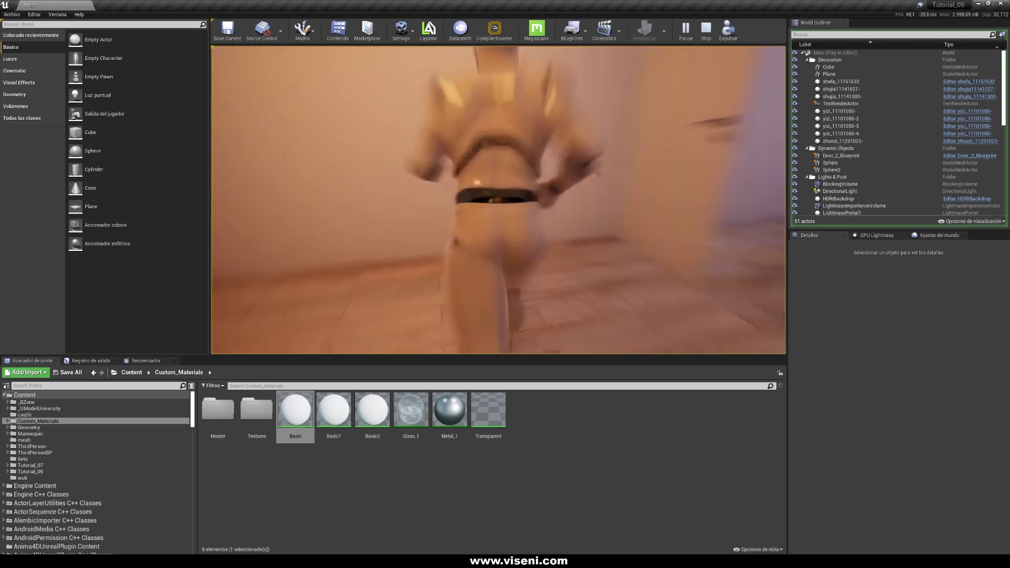
{"action": "key", "text": "w"}
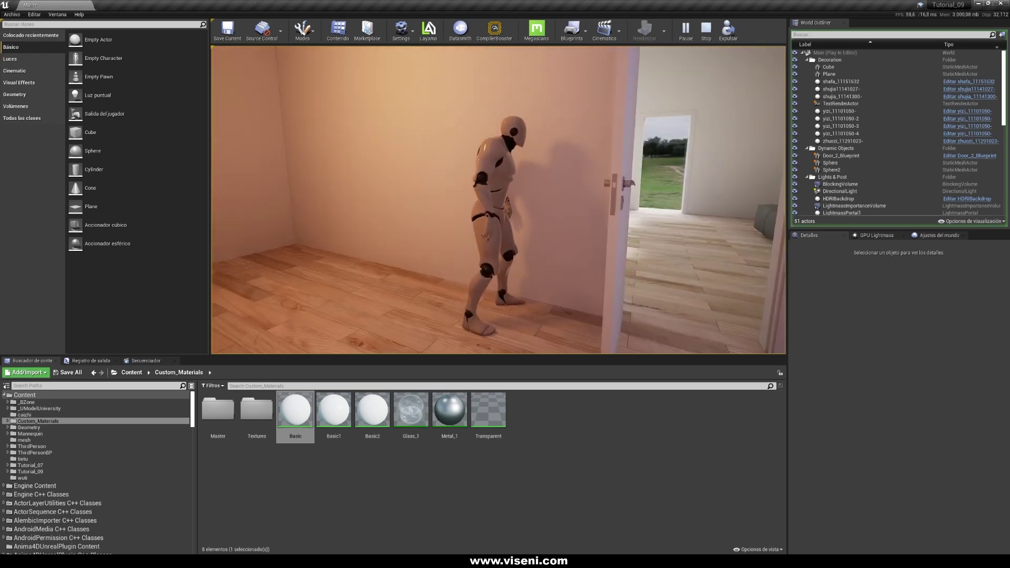
{"action": "key", "text": "w"}
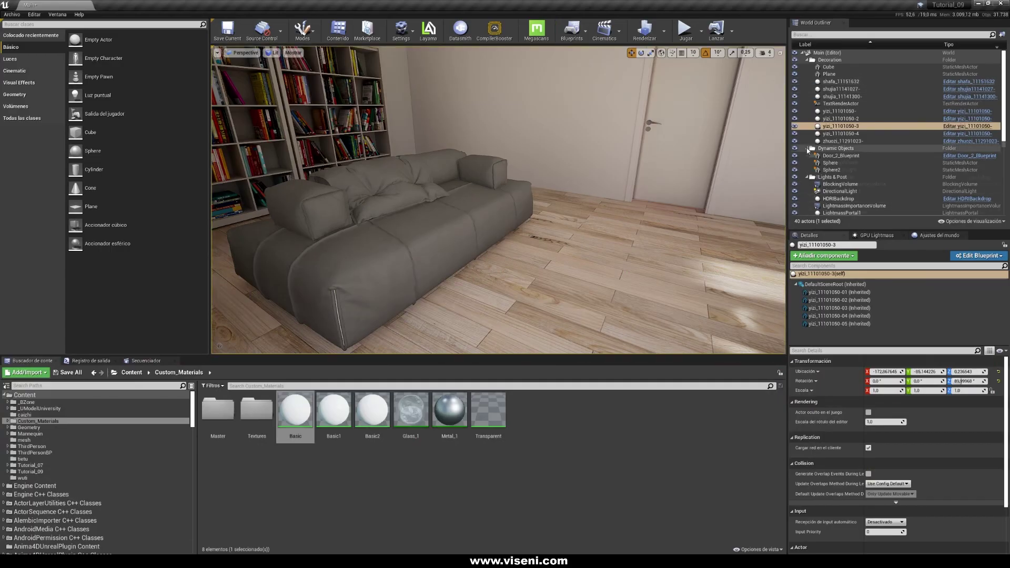
- Collapse the Dynamic Objects and Lights & Post folders and review the Volume Lighting Method options in the world settings
{"action": "left_click", "coordinate": [807, 148]}
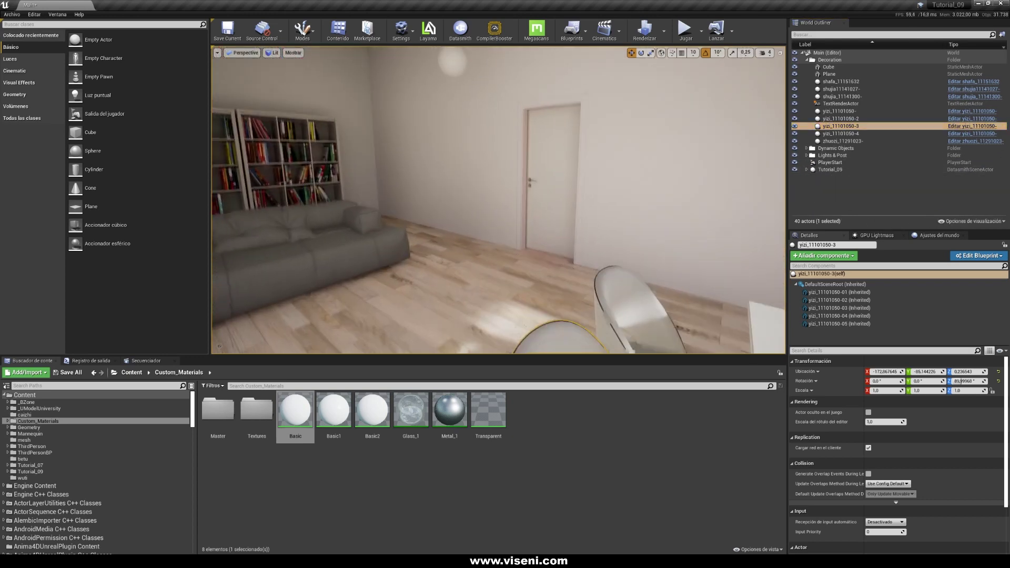
{"action": "left_click", "coordinate": [936, 235]}
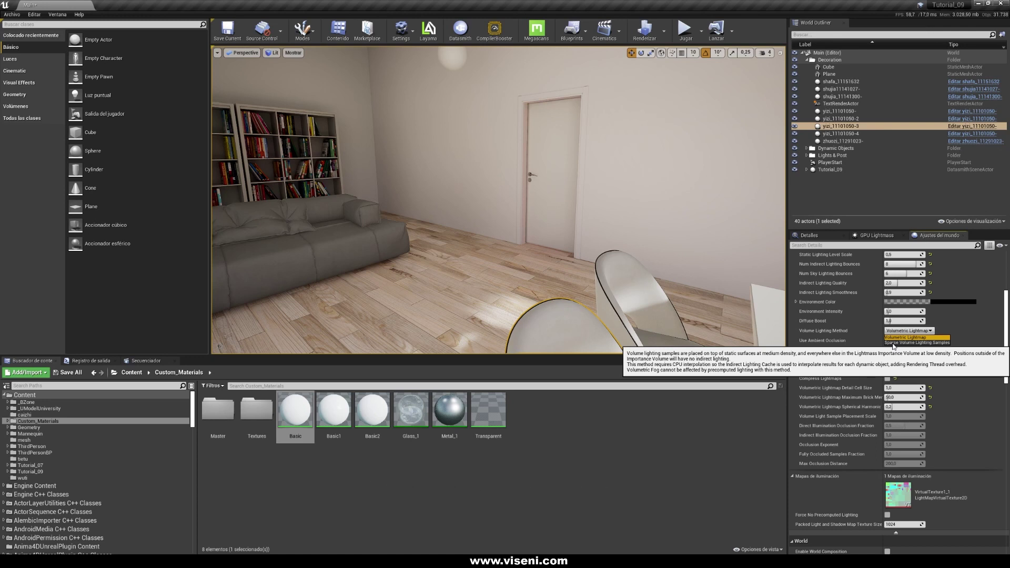
{"action": "left_click", "coordinate": [953, 341]}
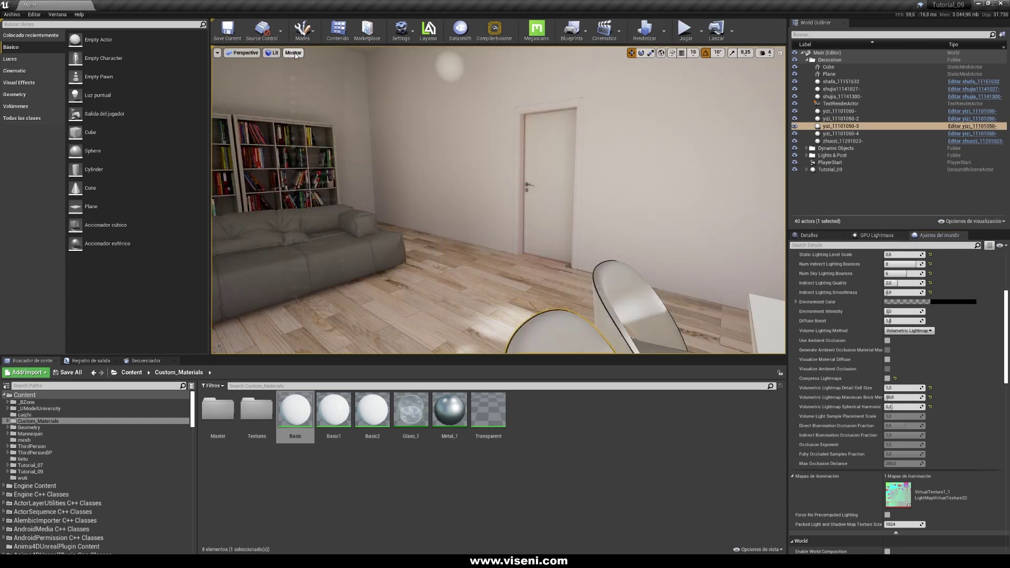
- Enable the Volumetric Lightmap visualization and examine the light samples around the door and sofa
{"action": "left_click", "coordinate": [293, 53]}
{"action": "mouse_move", "coordinate": [323, 258]}
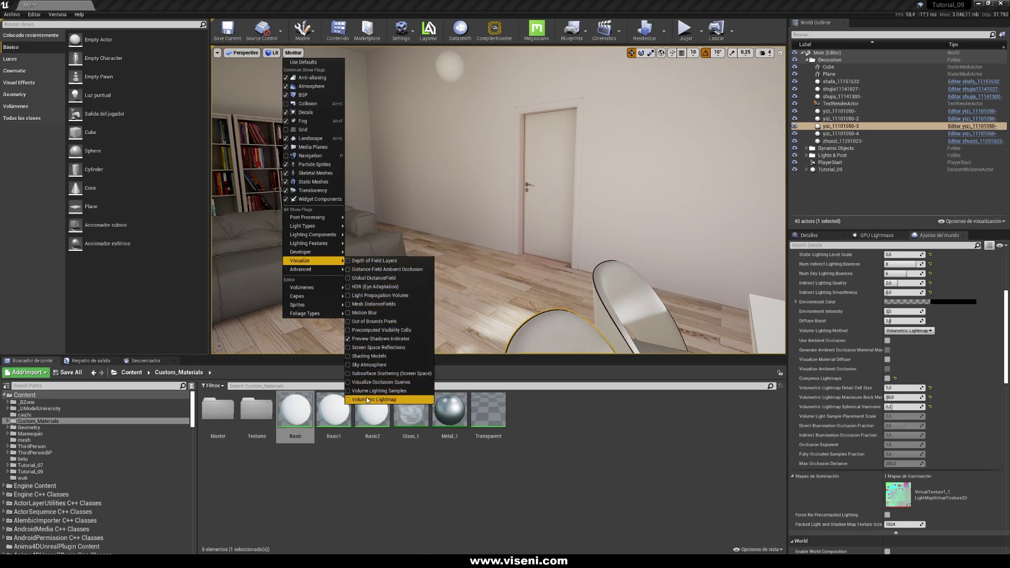
{"action": "left_click", "coordinate": [373, 400]}
{"action": "right_click_drag", "start_coordinate": [557, 251], "coordinate": [552, 221]}
{"action": "key", "text": "q"}
{"action": "right_click_drag", "start_coordinate": [522, 262], "coordinate": [522, 271]}
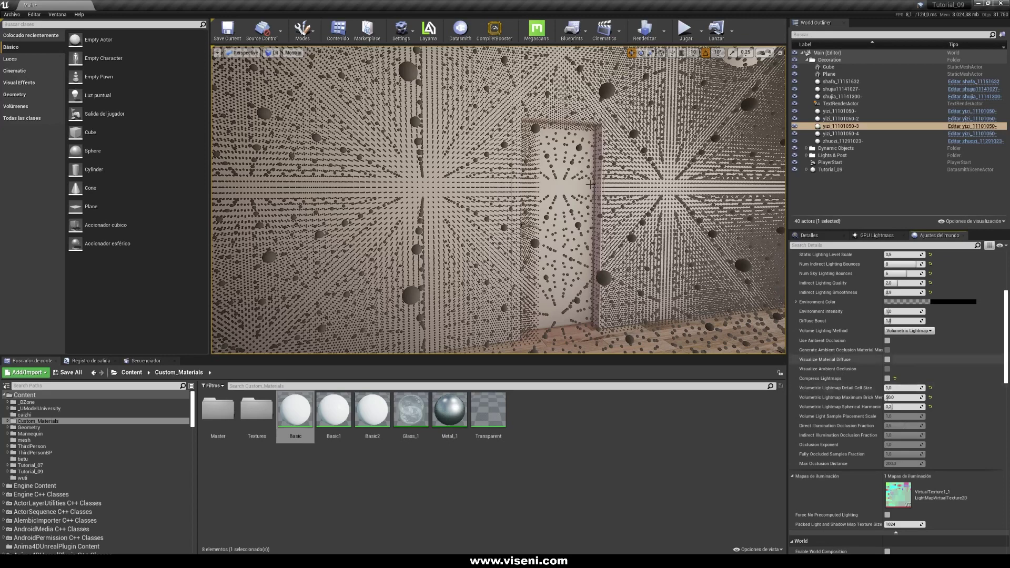
{"action": "right_click_drag", "start_coordinate": [449, 192], "coordinate": [434, 191]}
{"action": "key", "text": "q"}
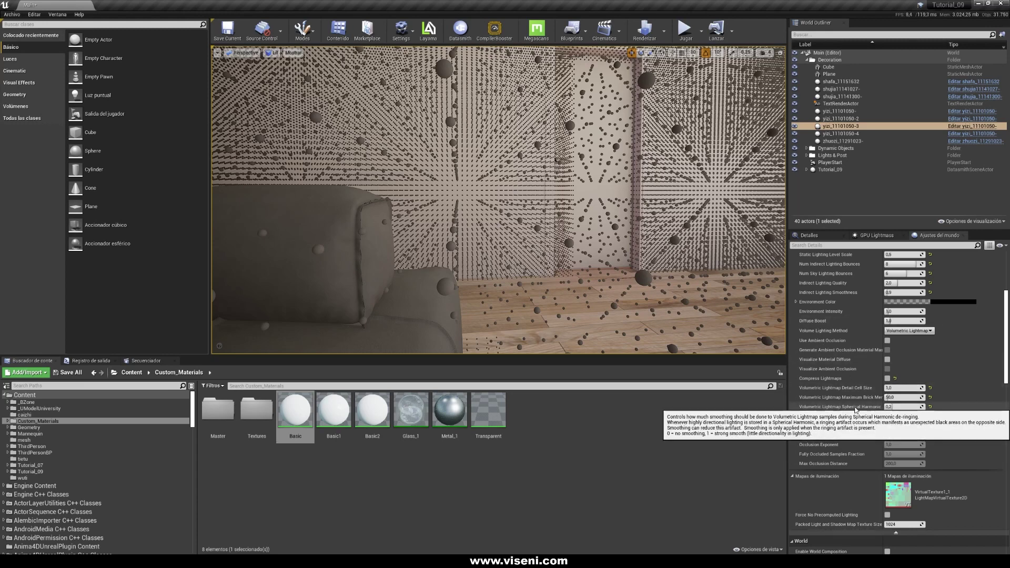
- Reset the Volumetric Lightmap Spherical Harmonic Smoothing and set it to 0,2
{"action": "left_click", "coordinate": [929, 408]}
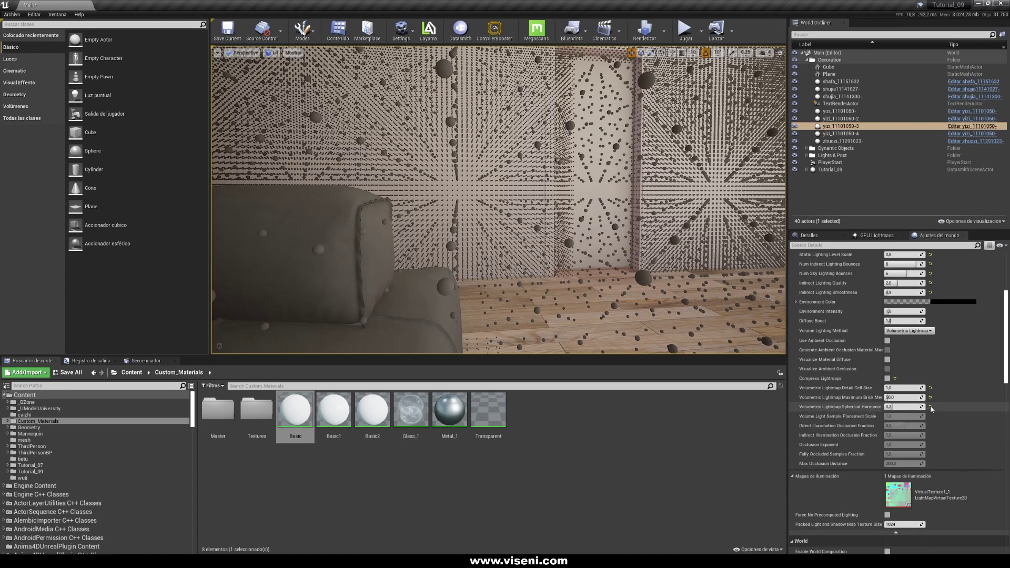
{"action": "left_click", "coordinate": [899, 407]}
{"action": "type", "text": "0,2"}
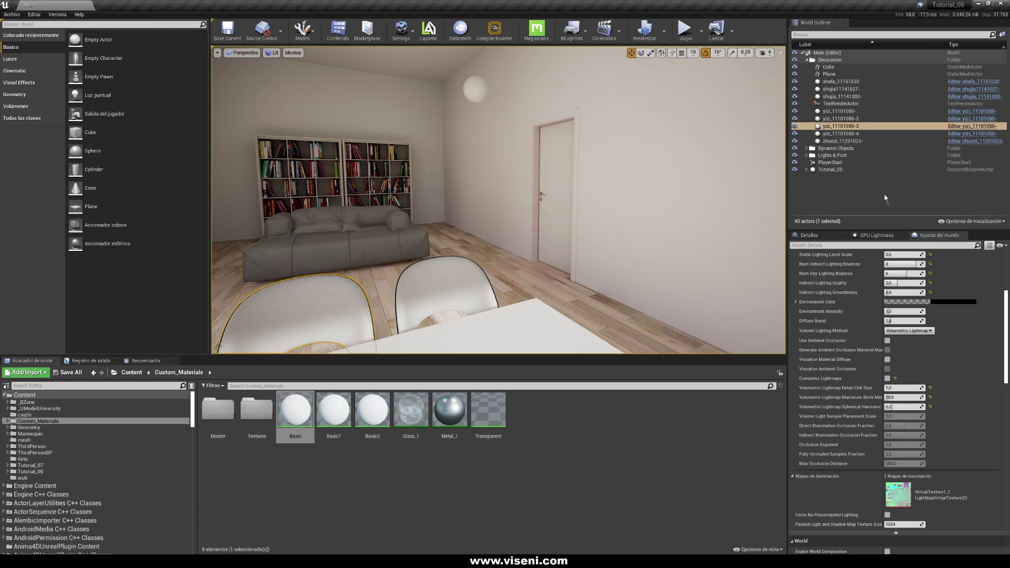
- Expand the Lights & Post folder, frame the LightmassImportanceVolume, and examine its bounds around the building
{"action": "left_click", "coordinate": [806, 156]}
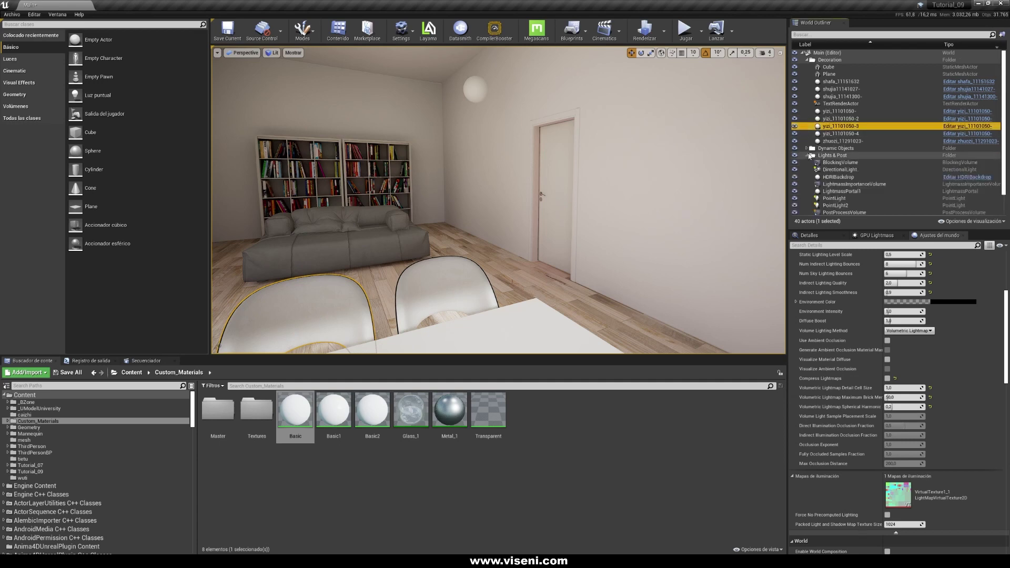
{"action": "left_click", "coordinate": [852, 185]}
{"action": "key", "text": "f"}
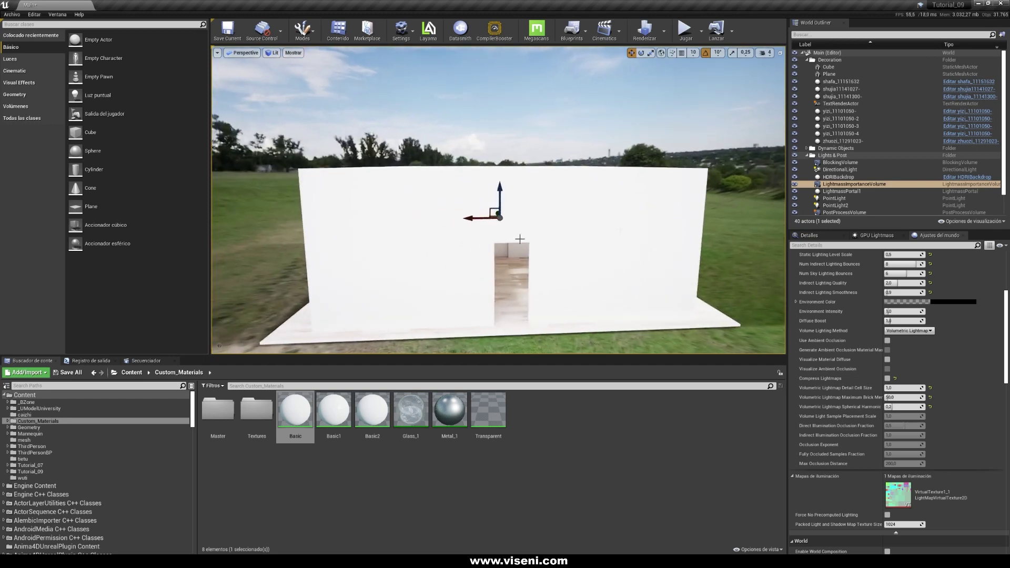
{"action": "mouse_move", "coordinate": [467, 261]}
{"action": "right_mouse_down"}
{"action": "mouse_move", "coordinate": [478, 270]}
{"action": "mouse_move", "coordinate": [466, 276]}
{"action": "right_mouse_up"}
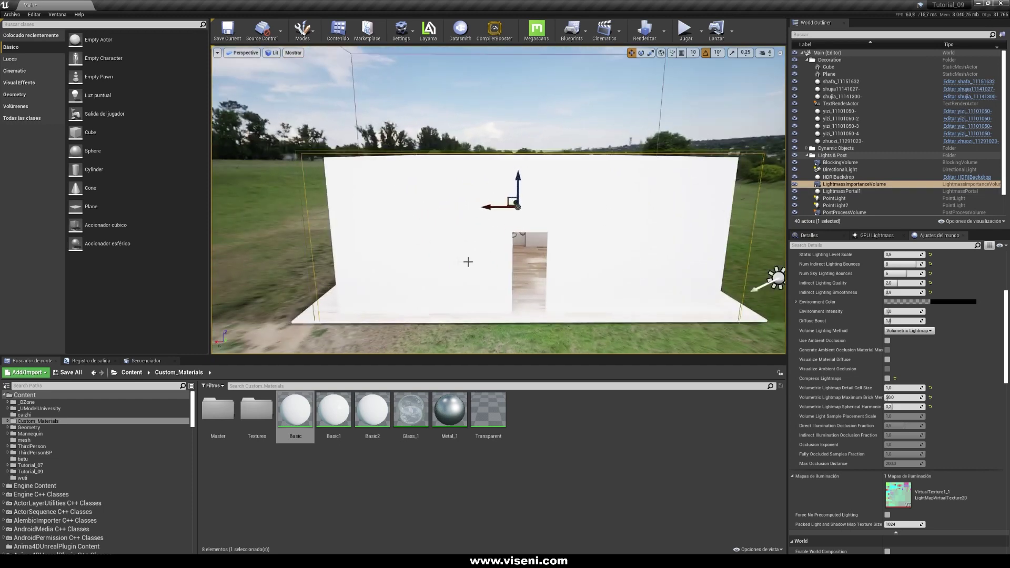
{"action": "mouse_move", "coordinate": [299, 194]}
{"action": "right_mouse_down"}
{"action": "mouse_move", "coordinate": [317, 200]}
{"action": "mouse_move", "coordinate": [308, 210]}
{"action": "right_mouse_up"}
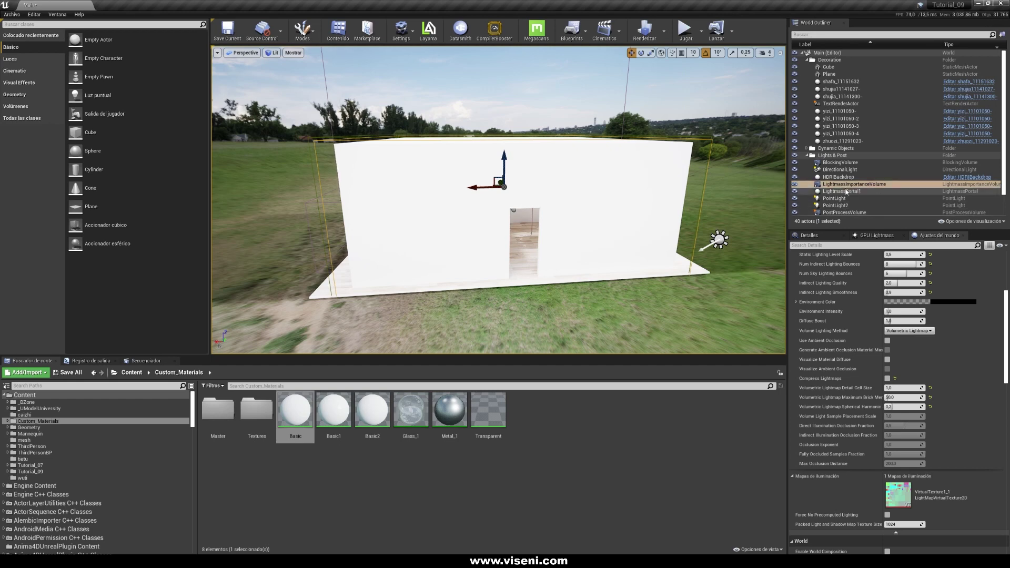
- Toggle the Volumetric Lightmap visualization to examine the light samples from outside the building
{"action": "left_click", "coordinate": [293, 53]}
{"action": "mouse_move", "coordinate": [315, 261]}
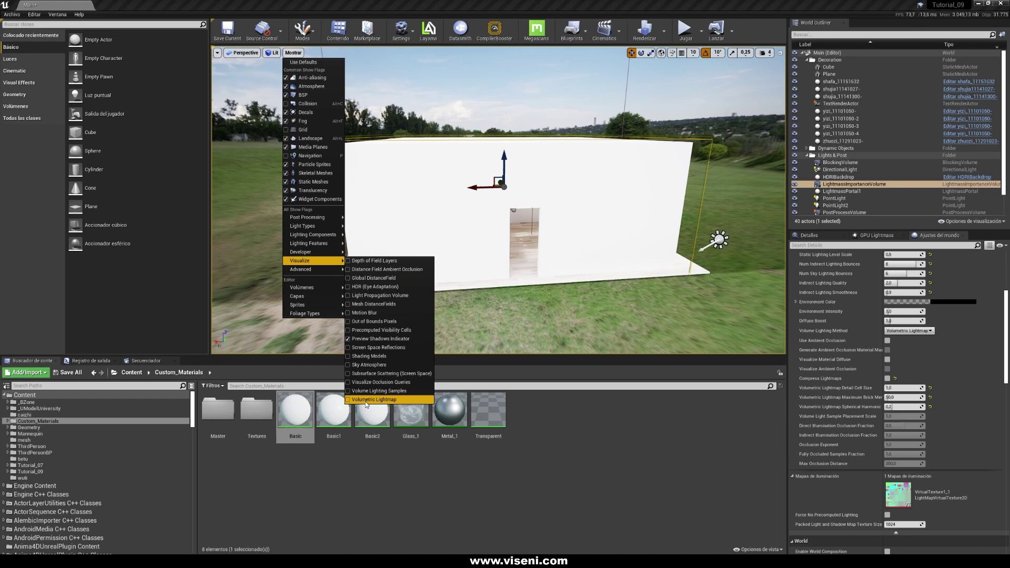
{"action": "left_click", "coordinate": [364, 399]}
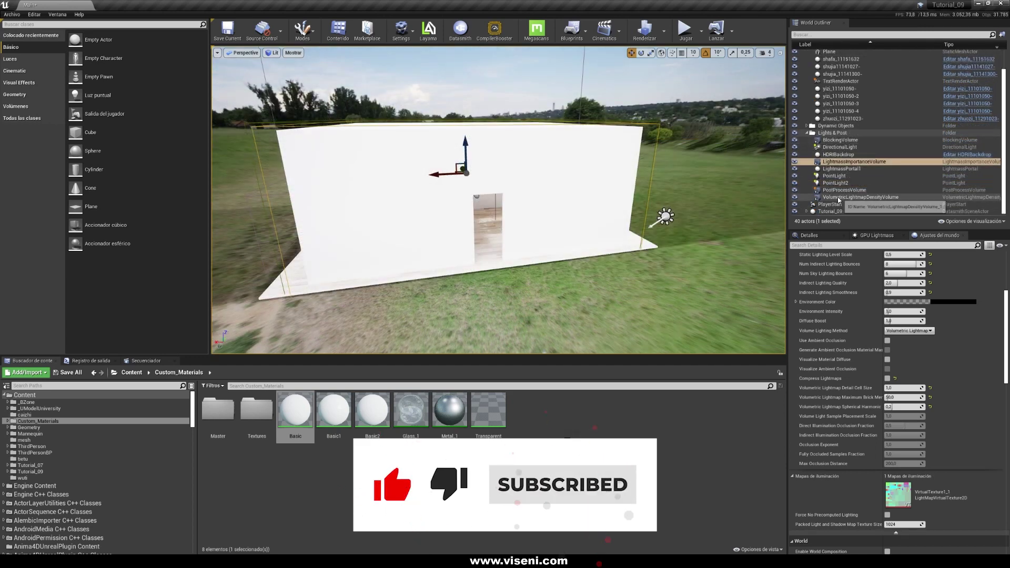
- Select the VolumetricLightmapDensityVolume and read the description of its Allowed Mip Level Range
{"action": "left_click", "coordinate": [868, 197]}
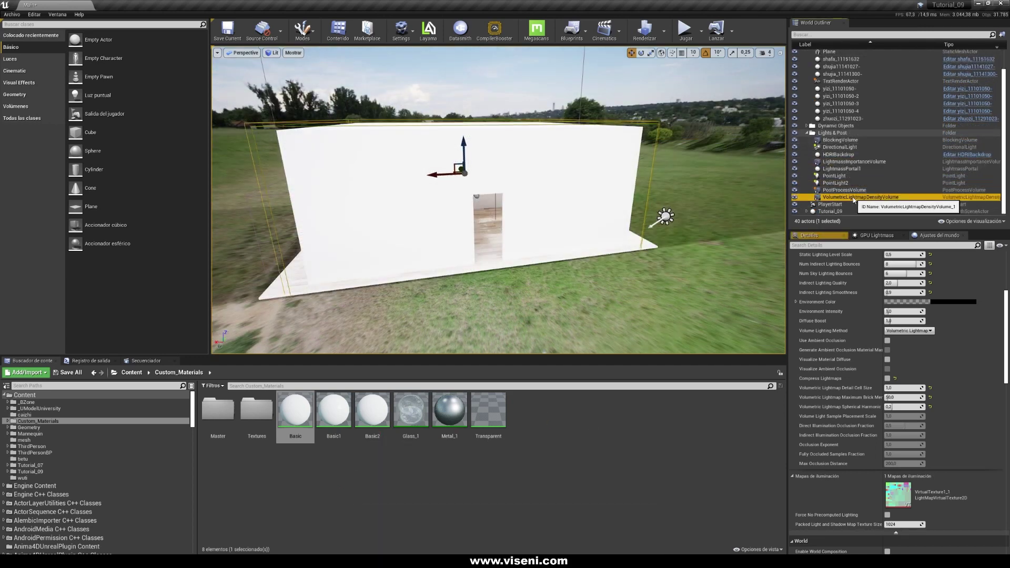
{"action": "left_click", "coordinate": [817, 235]}
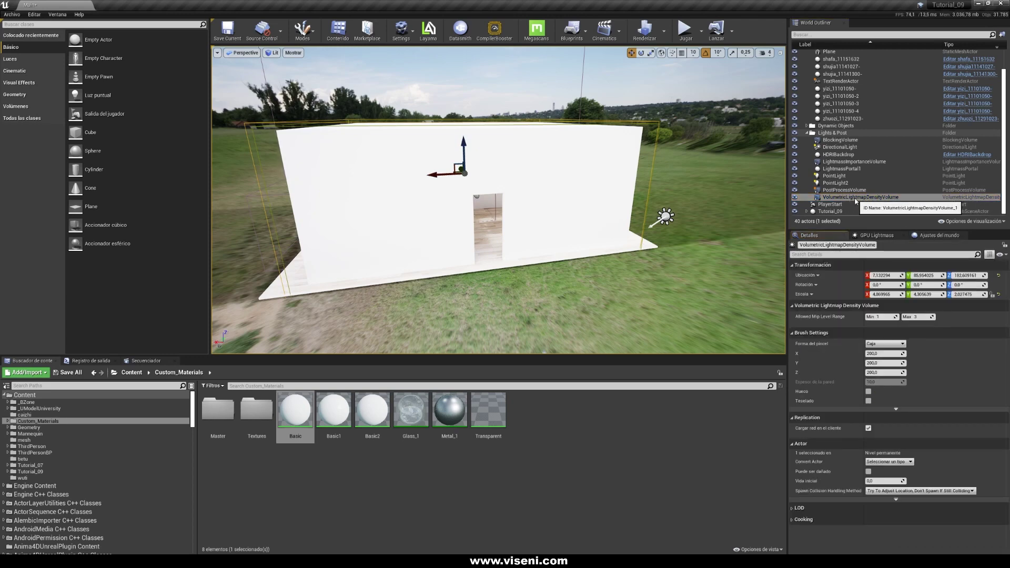
{"action": "mouse_move", "coordinate": [837, 317]}
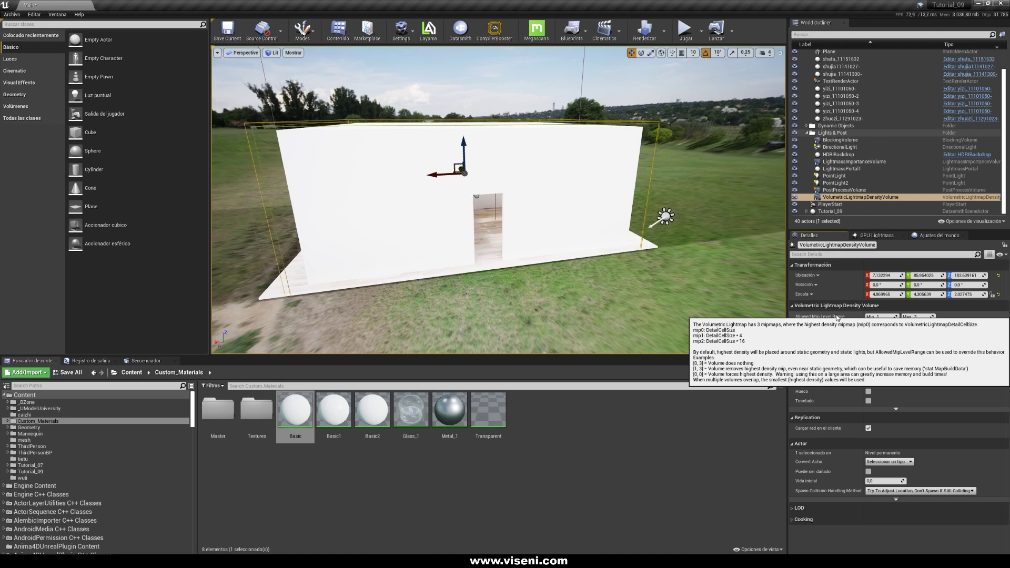
- Try a value of 0 in the density volume's Allowed Mip Level Range
{"action": "left_click", "coordinate": [881, 317]}
{"action": "key", "text": "Tab"}
{"action": "type", "text": "0"}
{"action": "key", "text": "Return"}
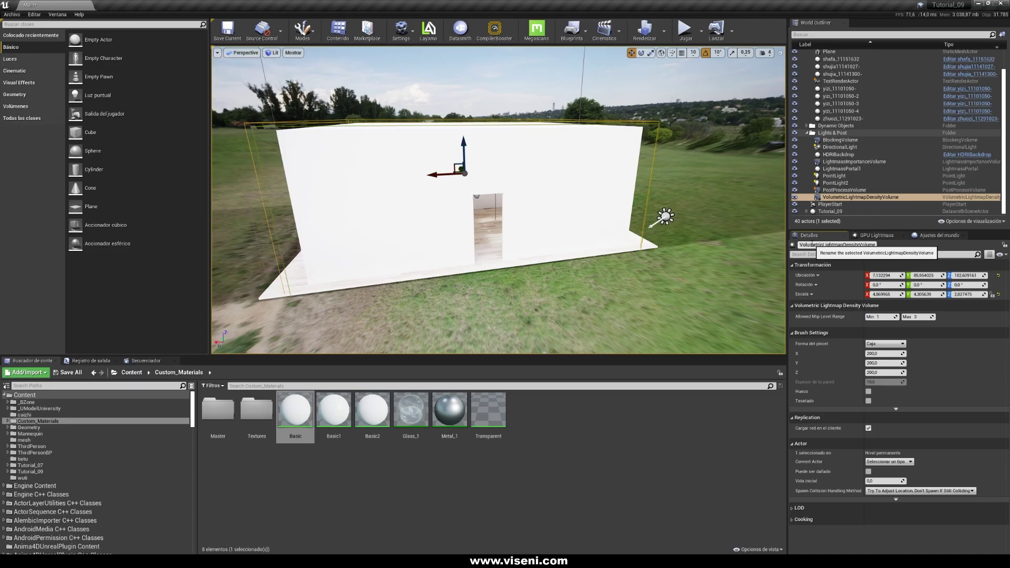
- Frame the density volume inside the room and review the GPU Lightmass settings
{"action": "key", "text": "f"}
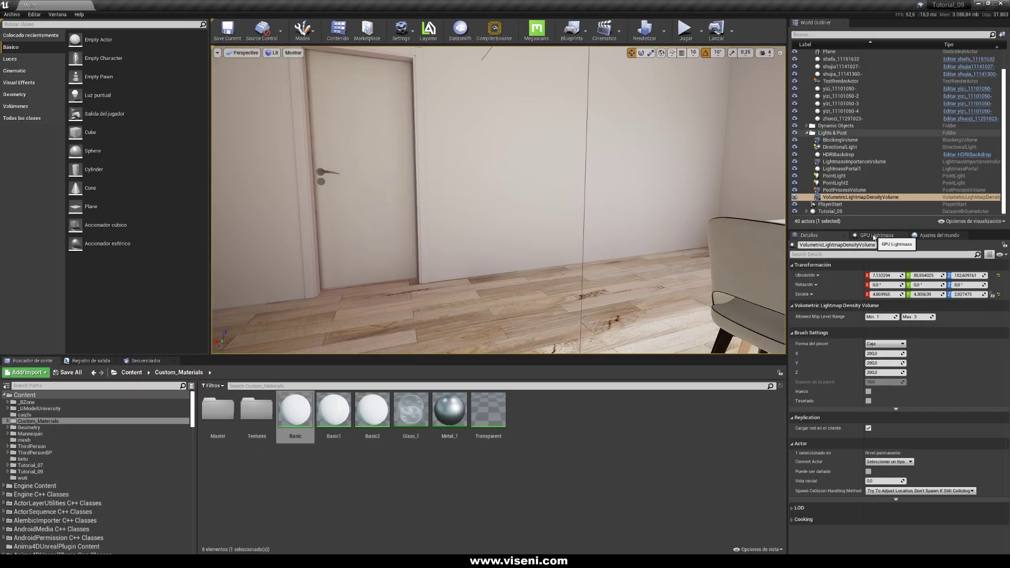
{"action": "left_click", "coordinate": [876, 236]}
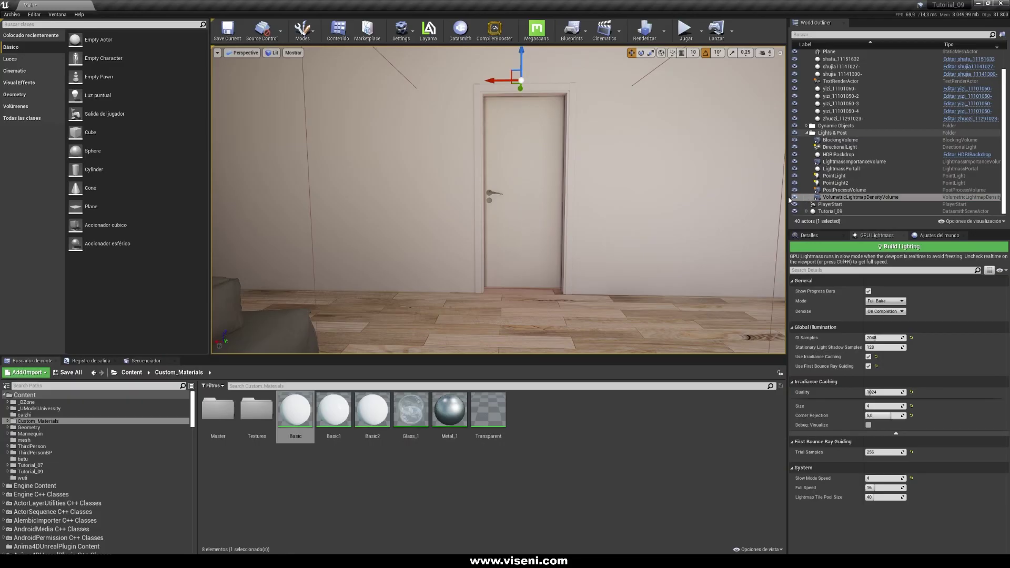
- Review the settings of the HDRIBackdrop's Skylight component and examine its light around the table and bookshelves
{"action": "double_click", "coordinate": [840, 148]}
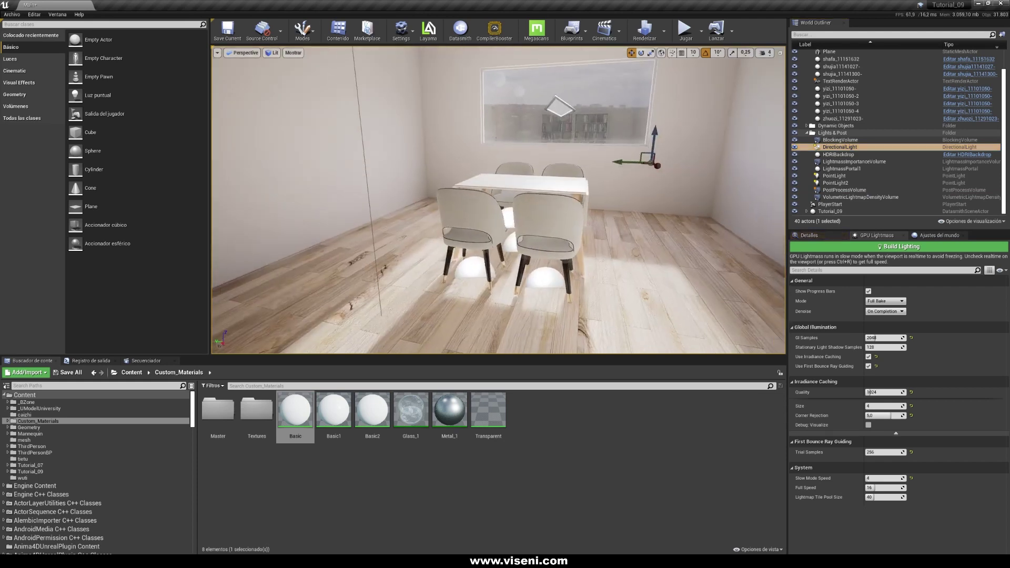
{"action": "left_click", "coordinate": [834, 154]}
{"action": "left_click", "coordinate": [823, 236]}
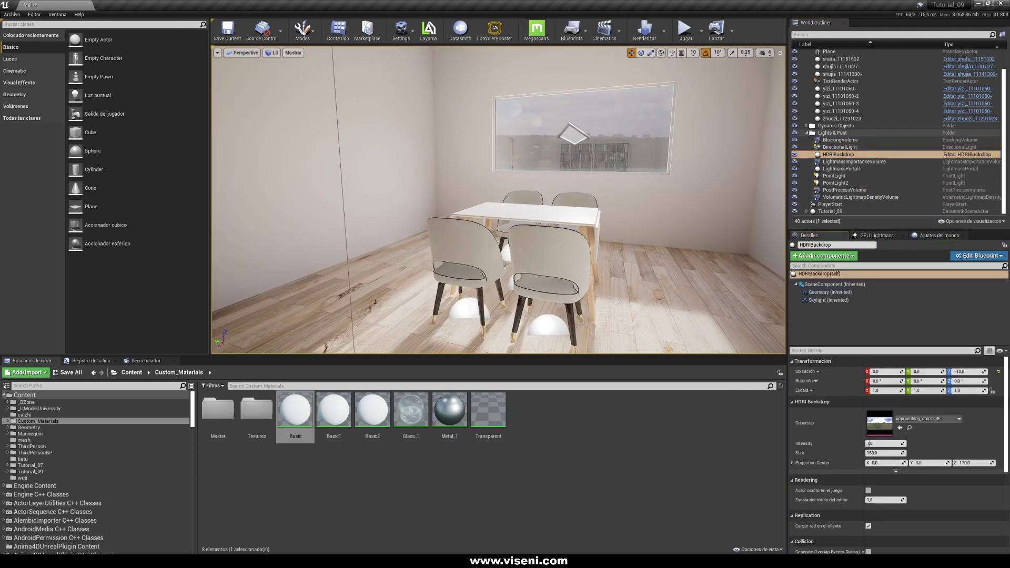
{"action": "right_click_drag", "start_coordinate": [573, 258], "coordinate": [689, 258]}
{"action": "left_click", "coordinate": [828, 300]}
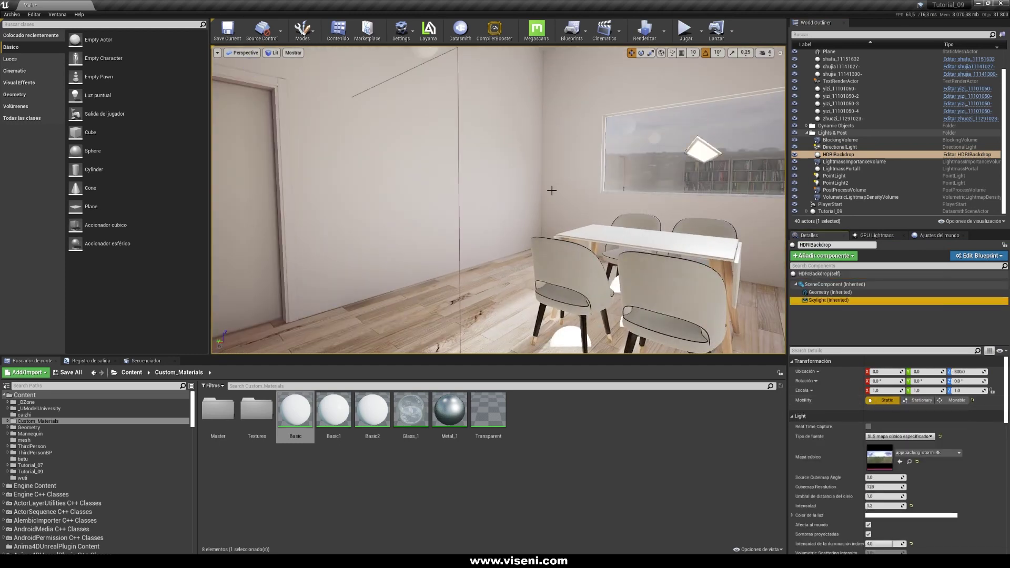
{"action": "right_click_drag", "start_coordinate": [550, 190], "coordinate": [294, 194]}
{"action": "key", "text": "s"}
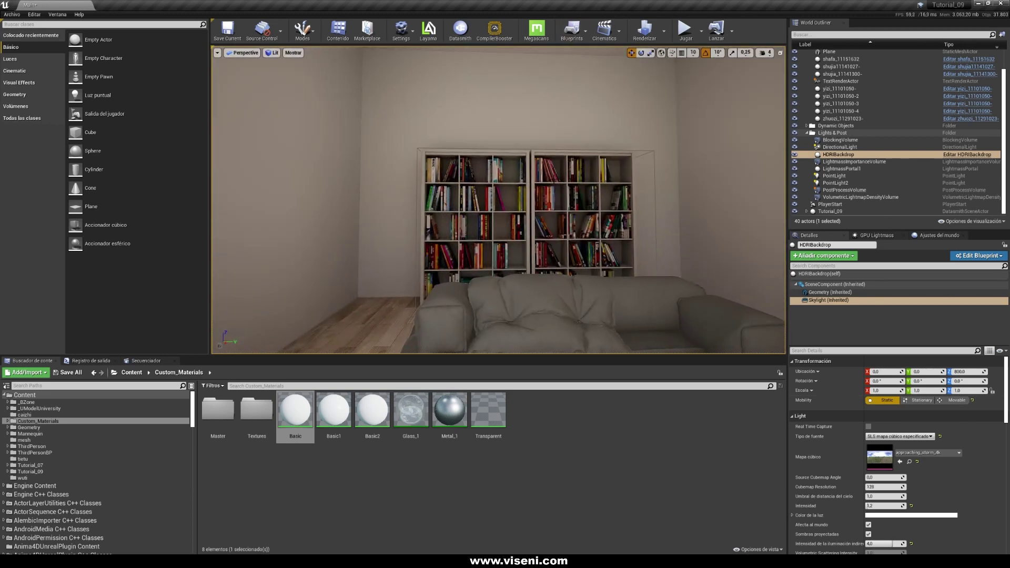
{"action": "right_click_drag", "start_coordinate": [505, 200], "coordinate": [581, 205]}
{"action": "right_click_drag", "start_coordinate": [433, 67], "coordinate": [510, 71]}
- Select the DirectionalLight, examine its sunlight around the table, and review its mobility and ray tracing shadow options
{"action": "left_click", "coordinate": [842, 147]}
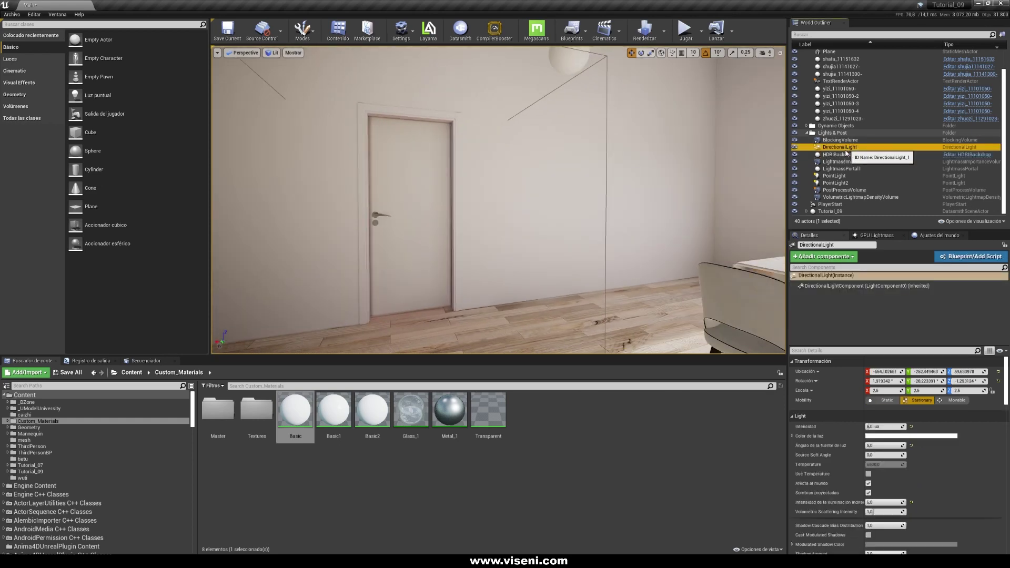
{"action": "right_click_drag", "start_coordinate": [737, 248], "coordinate": [783, 259]}
{"action": "right_click_drag", "start_coordinate": [732, 206], "coordinate": [763, 242]}
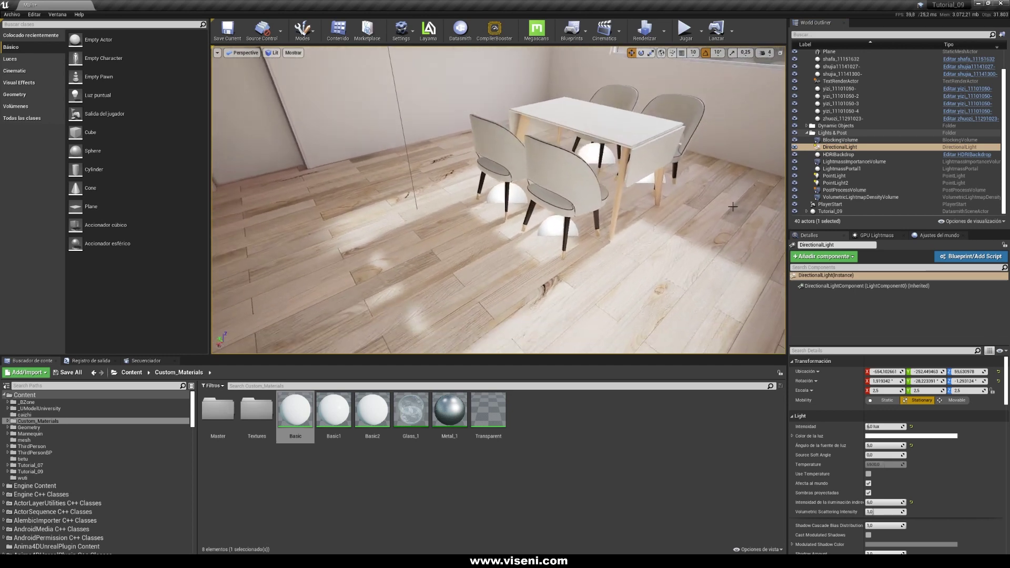
{"action": "right_click_drag", "start_coordinate": [612, 233], "coordinate": [611, 221]}
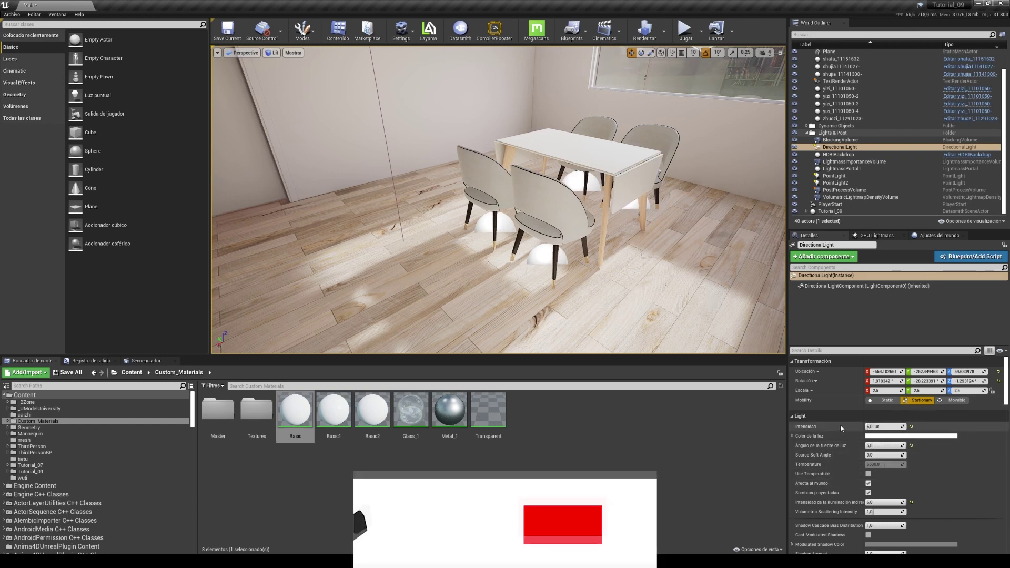
{"action": "scroll", "coordinate": [837, 421], "scroll_direction": "down", "scroll_amount": 10}
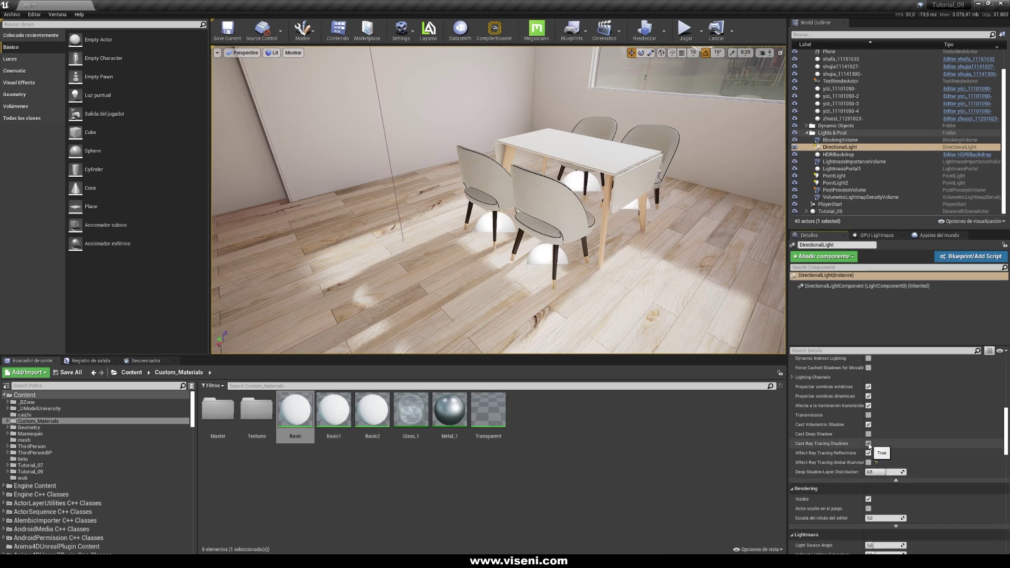
{"action": "scroll", "coordinate": [847, 410], "scroll_direction": "up", "scroll_amount": 10}
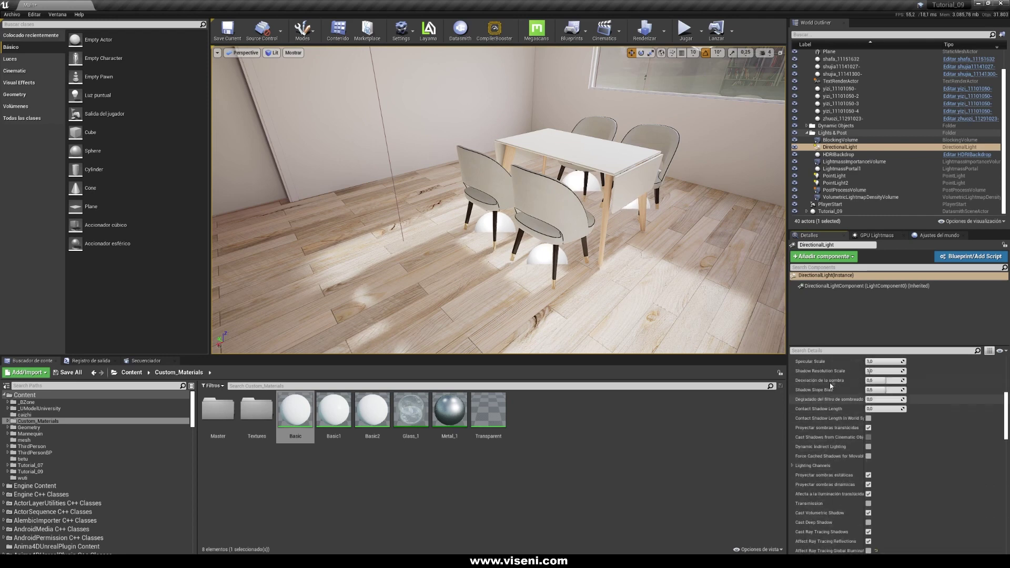
- Move the front dining chair across the sunlit floor to examine its shadow
{"action": "right_click_drag", "start_coordinate": [656, 240], "coordinate": [631, 226]}
{"action": "left_click", "coordinate": [631, 232]}
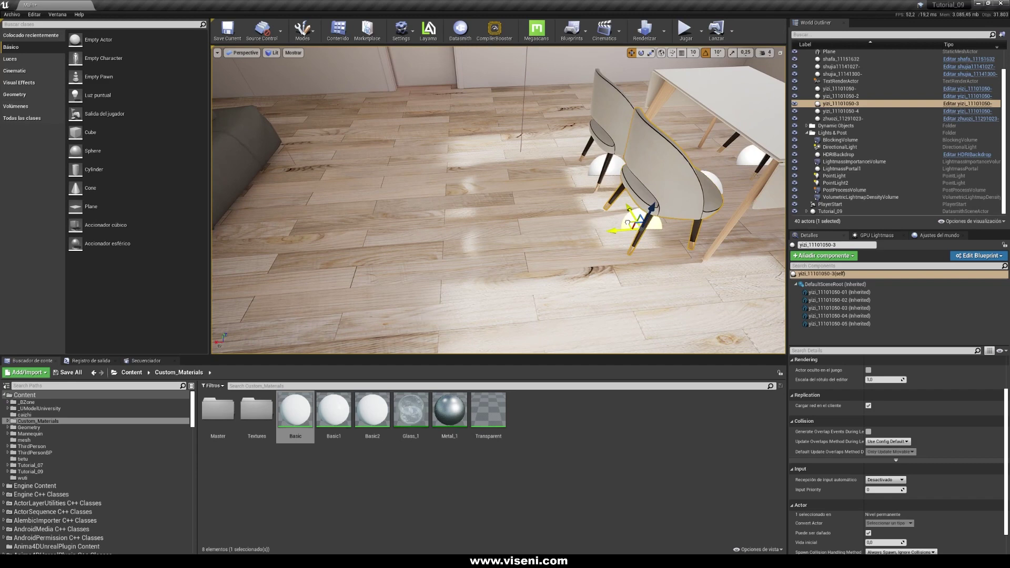
{"action": "left_click_drag", "start_coordinate": [628, 222], "coordinate": [677, 315]}
{"action": "key", "text": "f"}
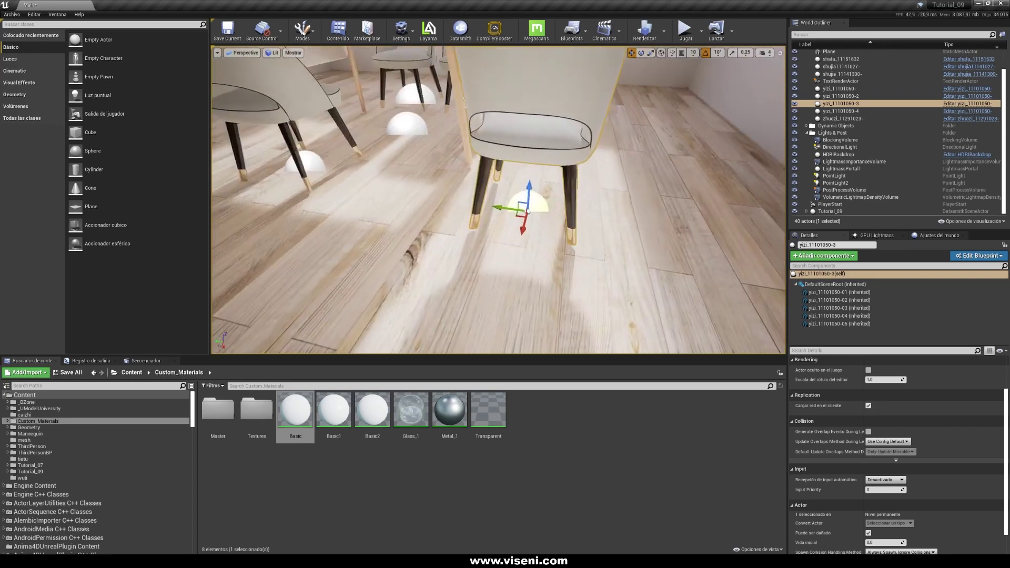
{"action": "right_click_drag", "start_coordinate": [498, 199], "coordinate": [369, 158]}
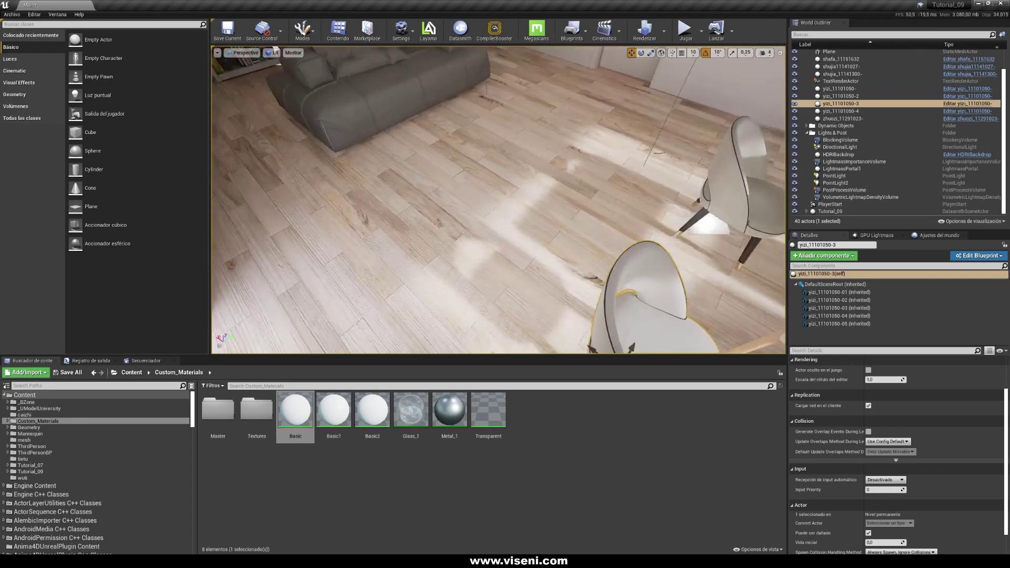
{"action": "right_click_drag", "start_coordinate": [442, 218], "coordinate": [476, 268]}
{"action": "right_click_drag", "start_coordinate": [568, 306], "coordinate": [516, 100]}
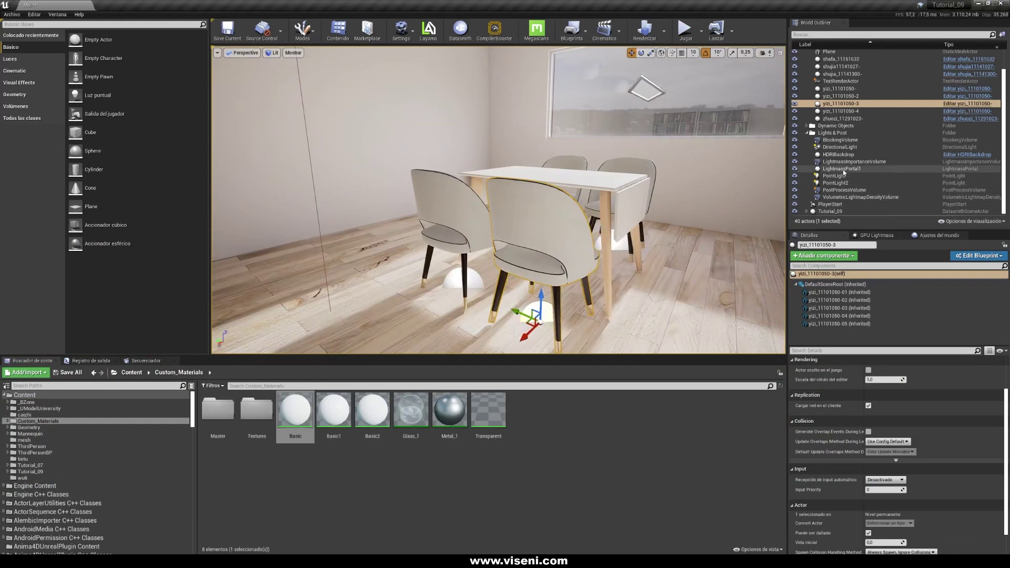
- Frame the PointLight in the hallway and review its mobility and light settings
{"action": "left_click", "coordinate": [835, 176]}
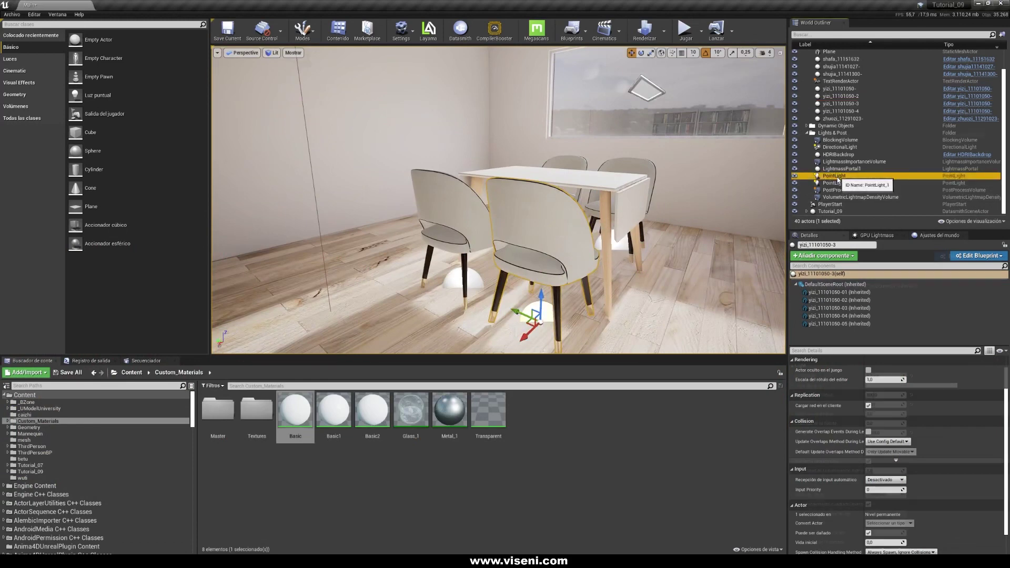
{"action": "key", "text": "f"}
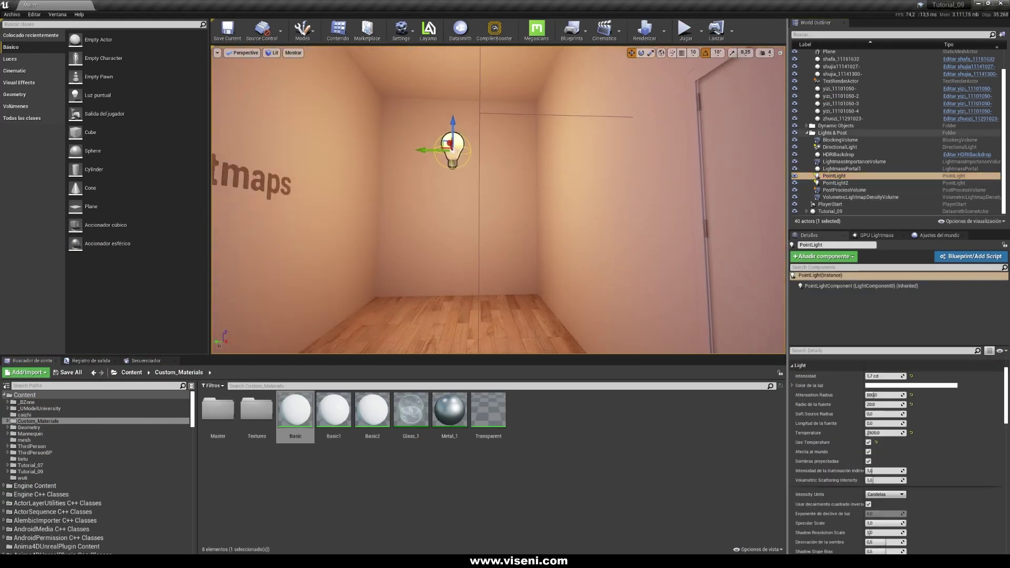
{"action": "mouse_move", "coordinate": [499, 200]}
{"action": "right_mouse_down"}
{"action": "mouse_move", "coordinate": [684, 200]}
{"action": "mouse_move", "coordinate": [689, 253]}
{"action": "mouse_move", "coordinate": [553, 248]}
{"action": "mouse_move", "coordinate": [509, 207]}
{"action": "right_mouse_up"}
{"action": "scroll", "coordinate": [854, 390], "scroll_direction": "up", "scroll_amount": 2}
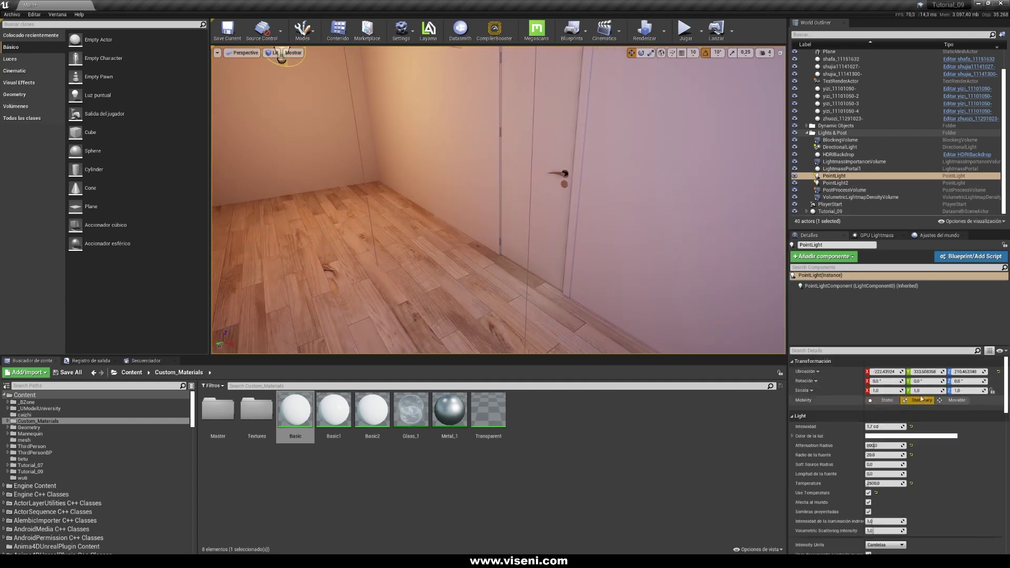
- Swing the hallway door around its hinge to examine how it is lit at different angles
{"action": "right_click_drag", "start_coordinate": [591, 235], "coordinate": [590, 234]}
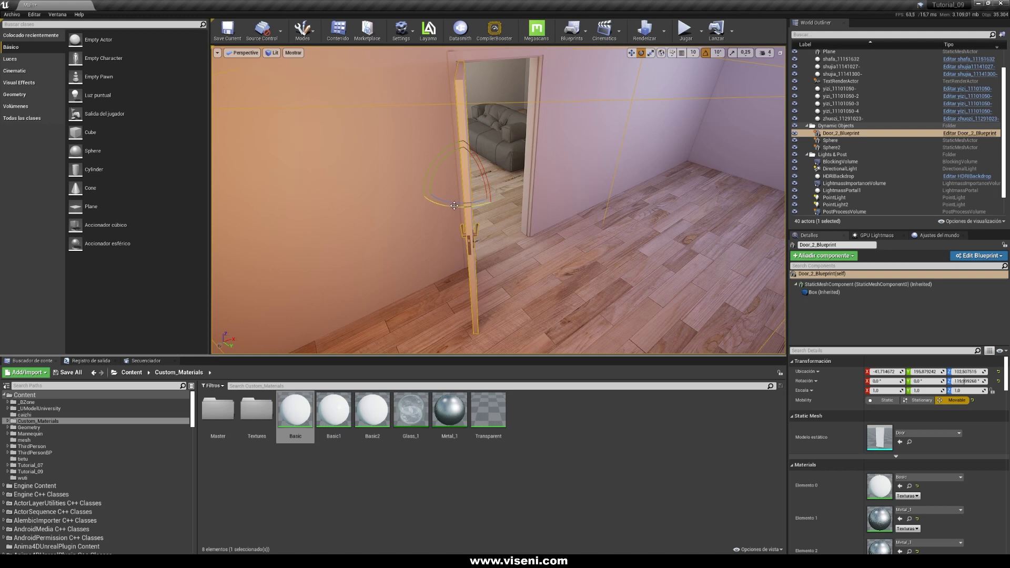
{"action": "left_click_drag", "start_coordinate": [454, 206], "coordinate": [445, 162]}
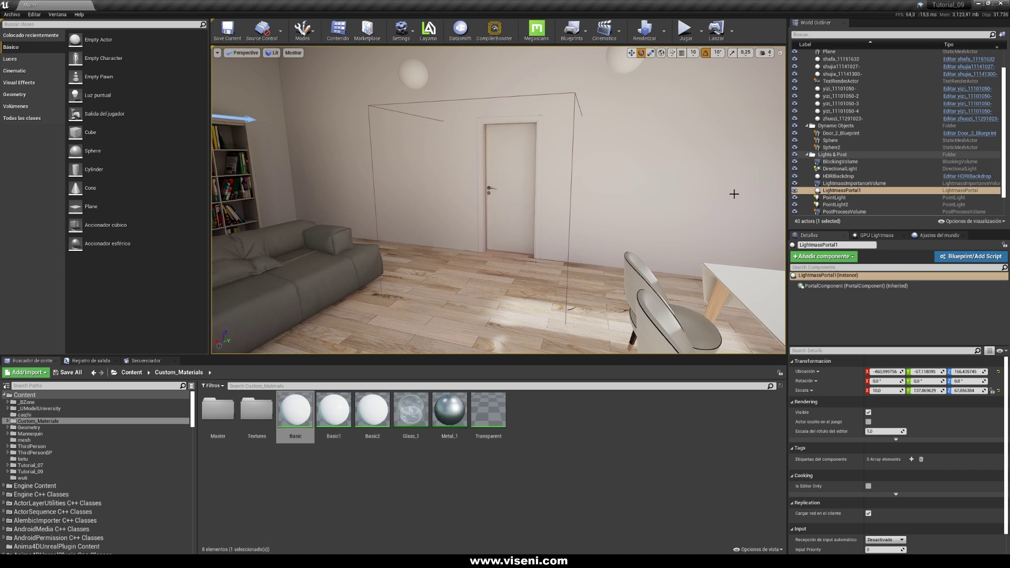
- Reset the Volumetric Lightmap Detail Cell Size, Maximum Brick Memory and Spherical Harmonic Smoothing to their defaults in the world settings
{"action": "left_click", "coordinate": [935, 236]}
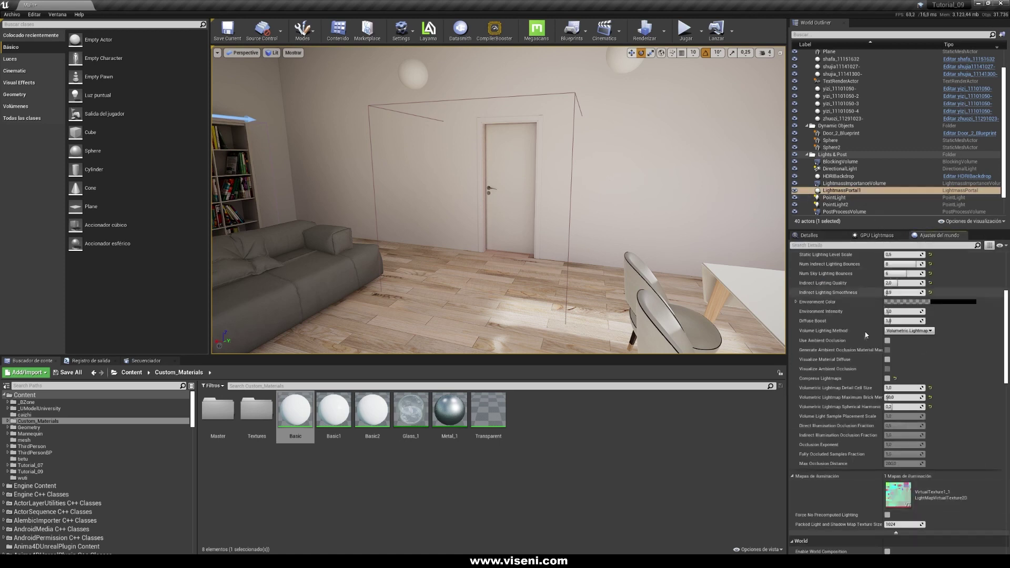
{"action": "scroll", "coordinate": [865, 337], "scroll_direction": "down", "scroll_amount": 2}
{"action": "scroll", "coordinate": [864, 337], "scroll_direction": "up", "scroll_amount": 2}
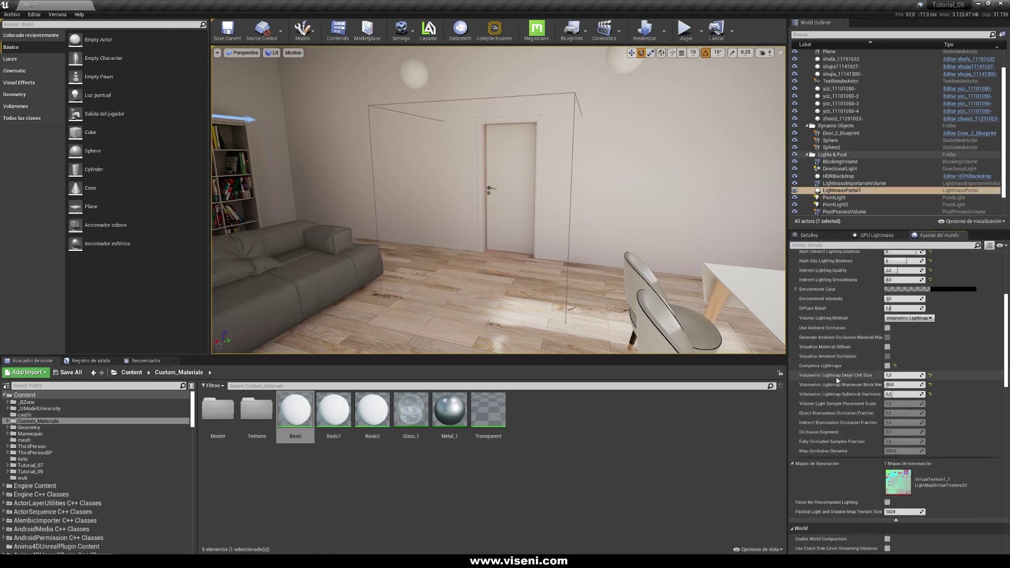
{"action": "left_click", "coordinate": [930, 375]}
{"action": "left_click", "coordinate": [930, 385]}
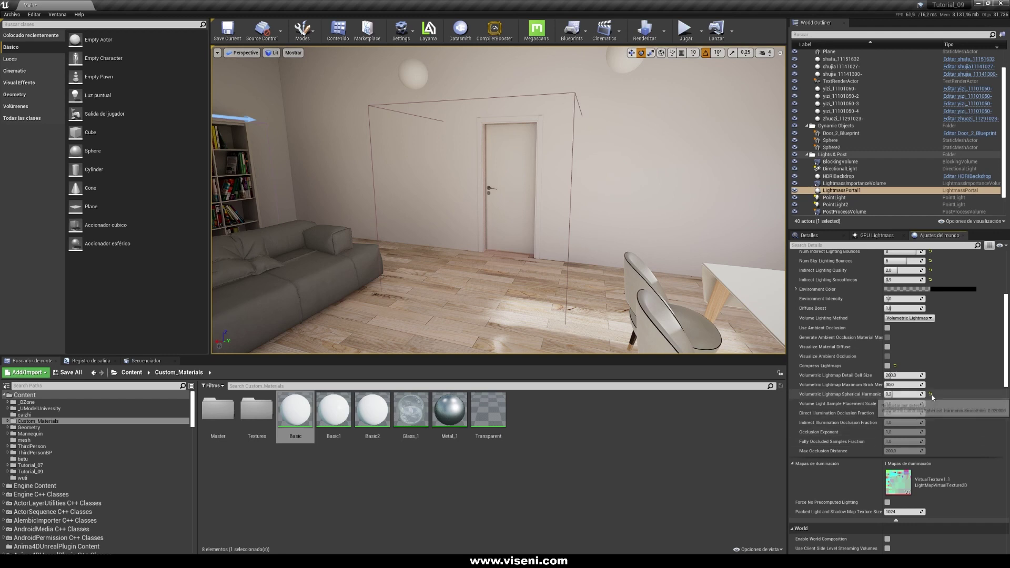
{"action": "left_click", "coordinate": [930, 394]}
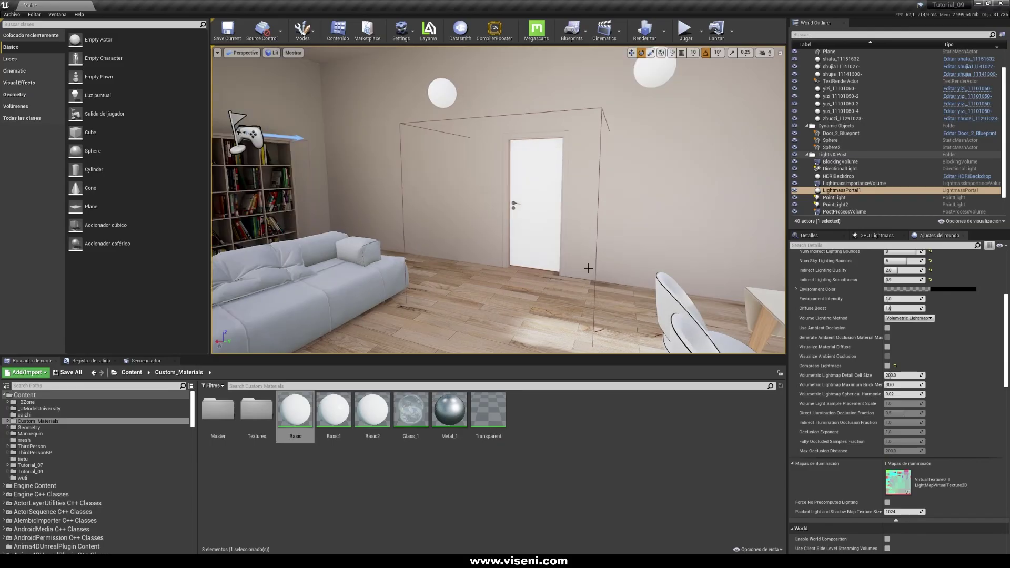
- Select the door in the living room wall and rotate it partly open to examine its lighting
{"action": "right_click_drag", "start_coordinate": [588, 268], "coordinate": [537, 235]}
{"action": "left_click", "coordinate": [539, 229]}
{"action": "left_click_drag", "start_coordinate": [540, 223], "coordinate": [489, 223]}
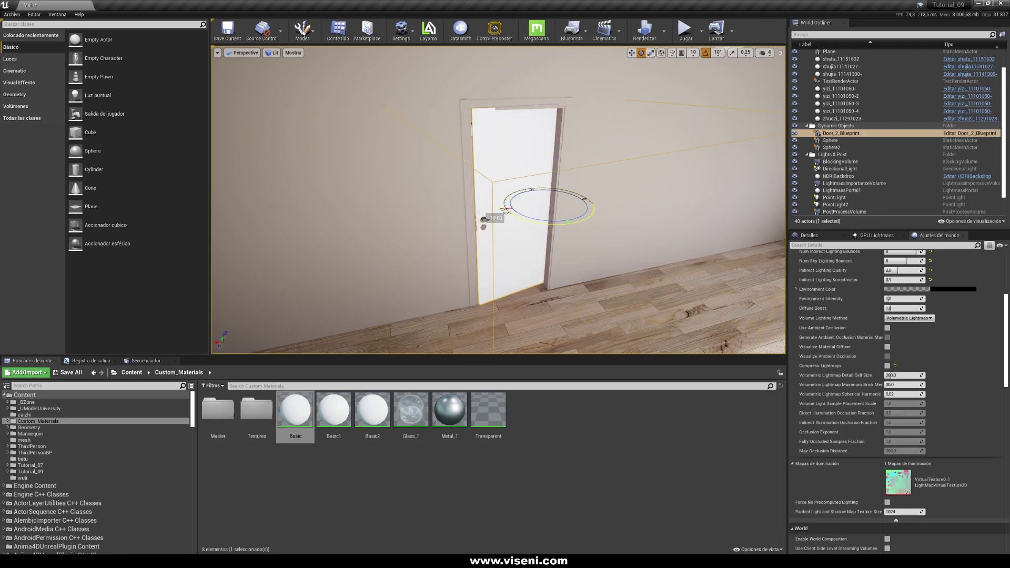
- Examine the volumetric lightmap samples around the house from outside and review the Volumetric Lightmap Detail Cell Size description
{"action": "mouse_move", "coordinate": [539, 223]}
{"action": "right_mouse_down"}
{"action": "mouse_move", "coordinate": [400, 226]}
{"action": "mouse_move", "coordinate": [531, 218]}
{"action": "right_mouse_up"}
{"action": "right_click_drag", "start_coordinate": [562, 111], "coordinate": [505, 113]}
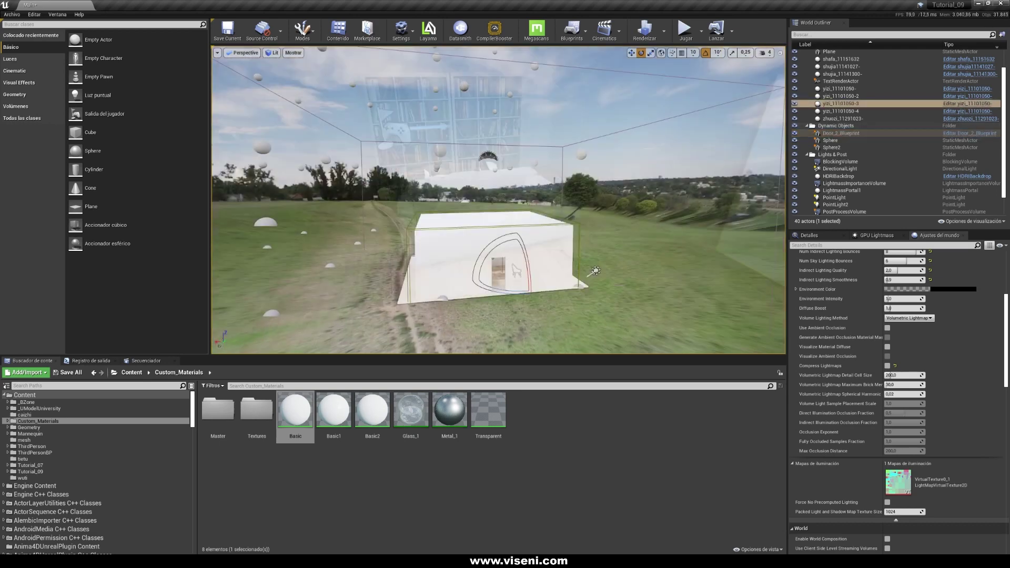
{"action": "right_click_drag", "start_coordinate": [498, 199], "coordinate": [463, 215]}
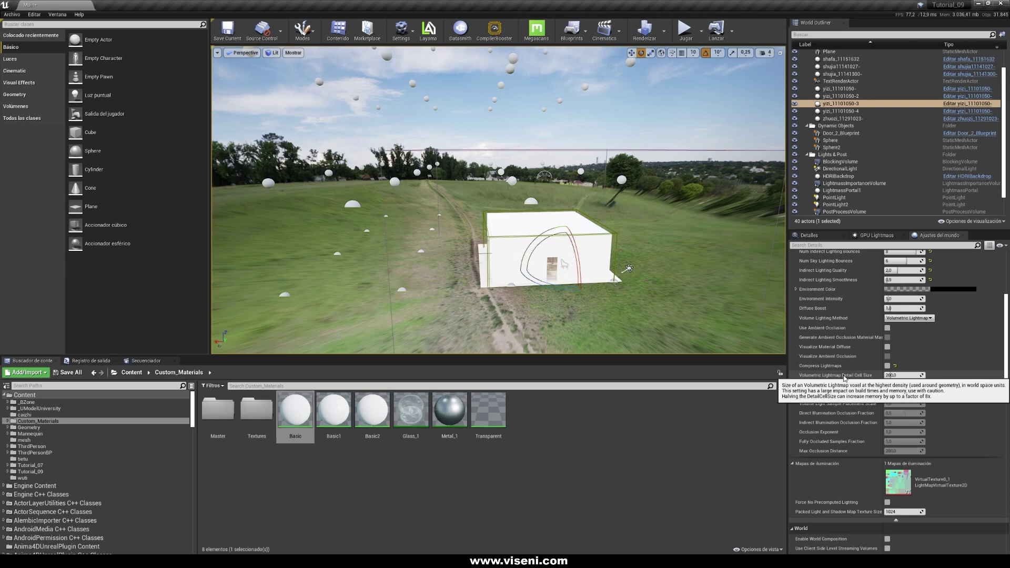
{"action": "right_click_drag", "start_coordinate": [579, 200], "coordinate": [624, 195]}
{"action": "mouse_move", "coordinate": [316, 274]}
{"action": "right_mouse_down"}
{"action": "mouse_move", "coordinate": [316, 295]}
{"action": "mouse_move", "coordinate": [322, 283]}
{"action": "right_mouse_up"}
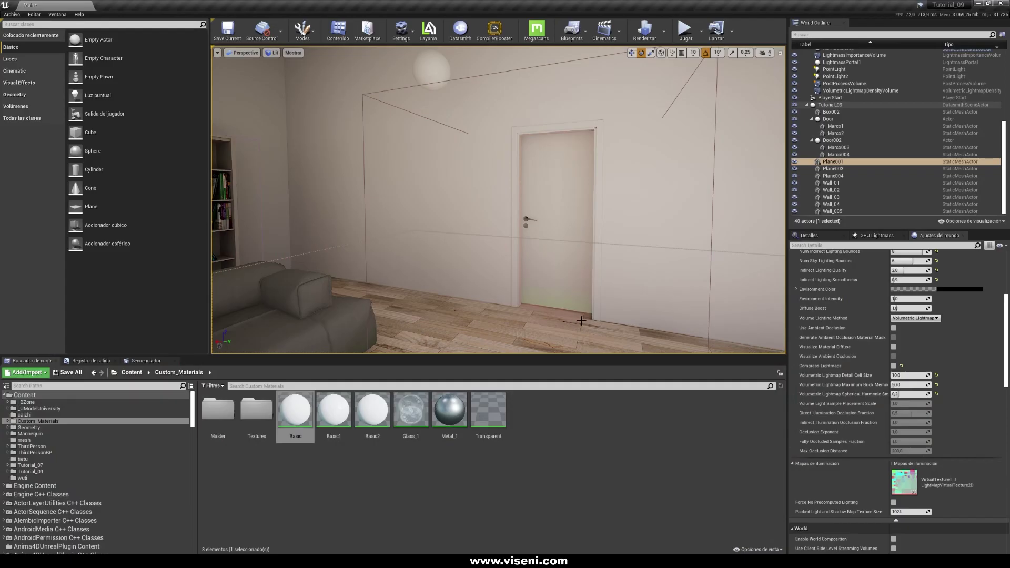
- Display the volumetric lightmap sample visualization in the viewport around the closed living room door
{"action": "key", "text": "s"}
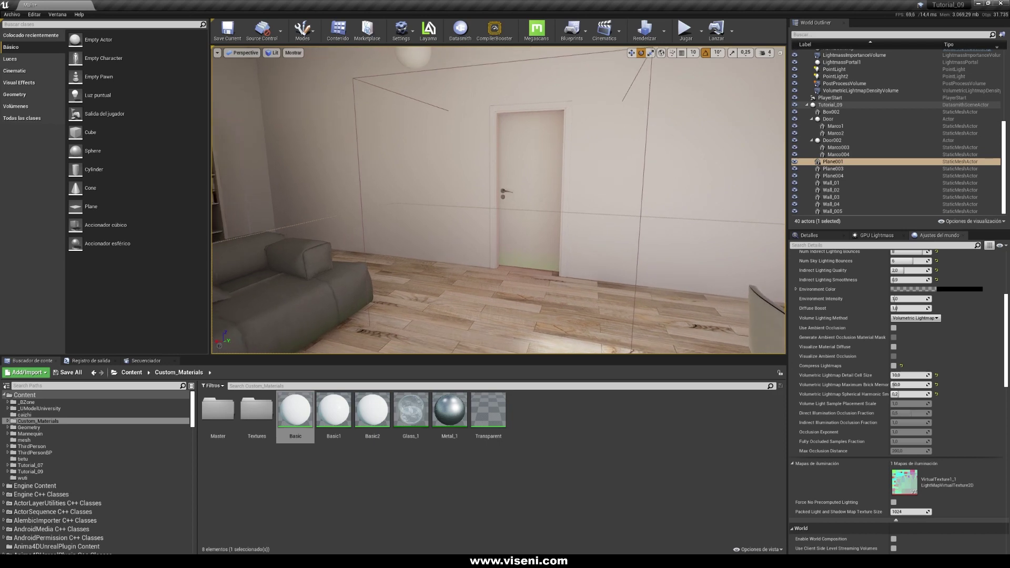
{"action": "key", "text": "w"}
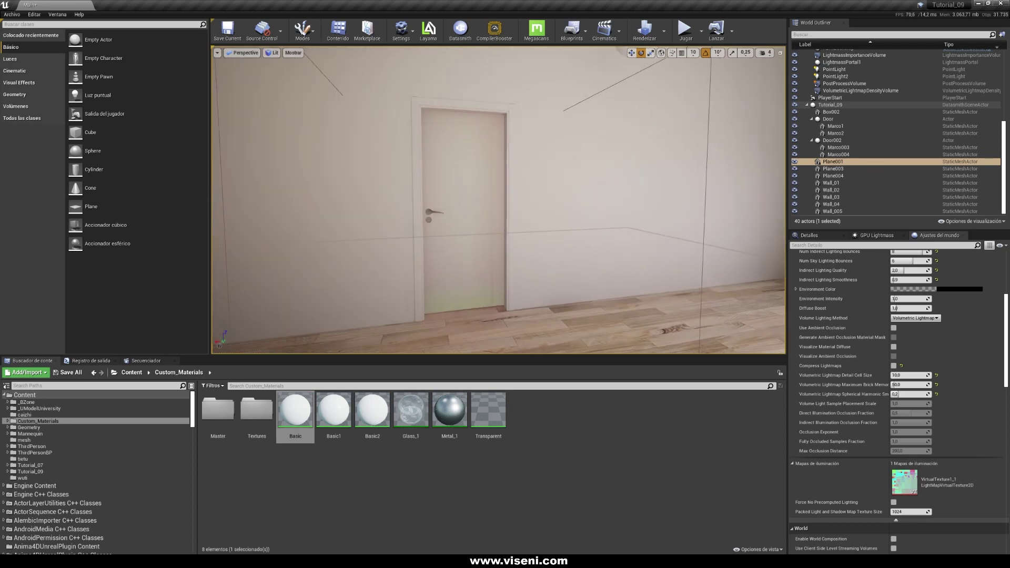
{"action": "key", "text": "w"}
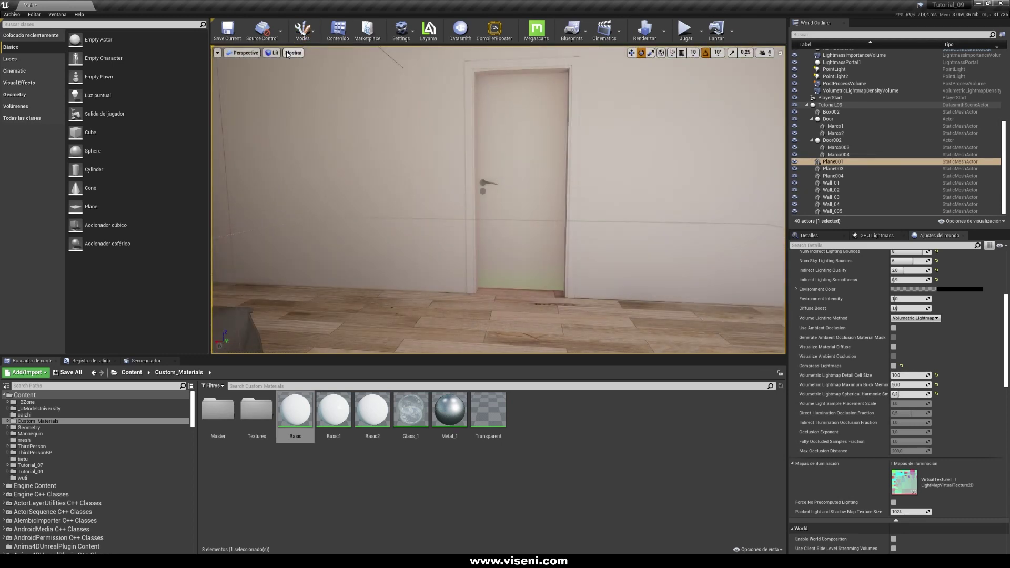
{"action": "left_click", "coordinate": [292, 53]}
{"action": "mouse_move", "coordinate": [313, 265]}
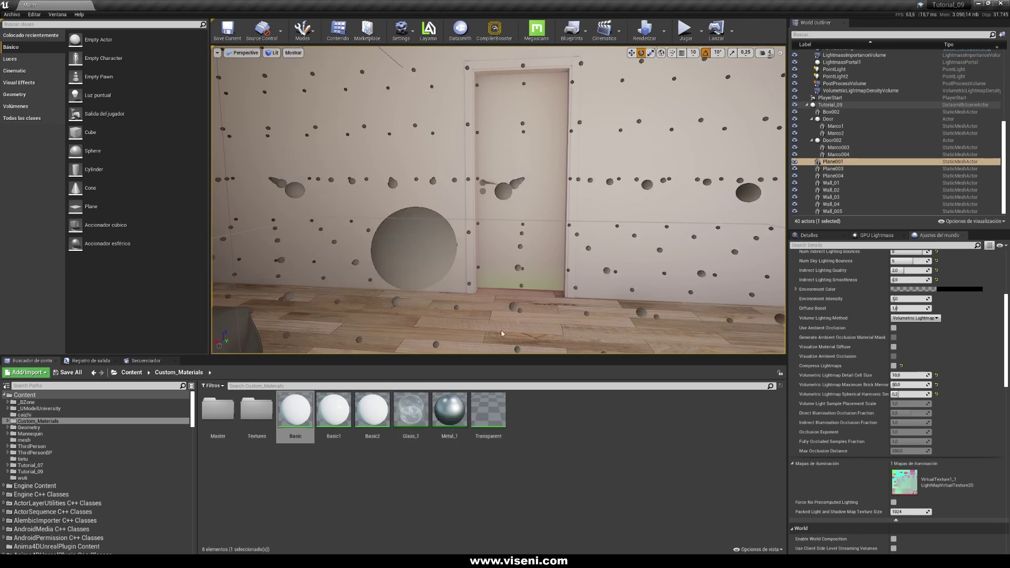
{"action": "key", "text": "w"}
{"action": "right_click_drag", "start_coordinate": [501, 334], "coordinate": [492, 320]}
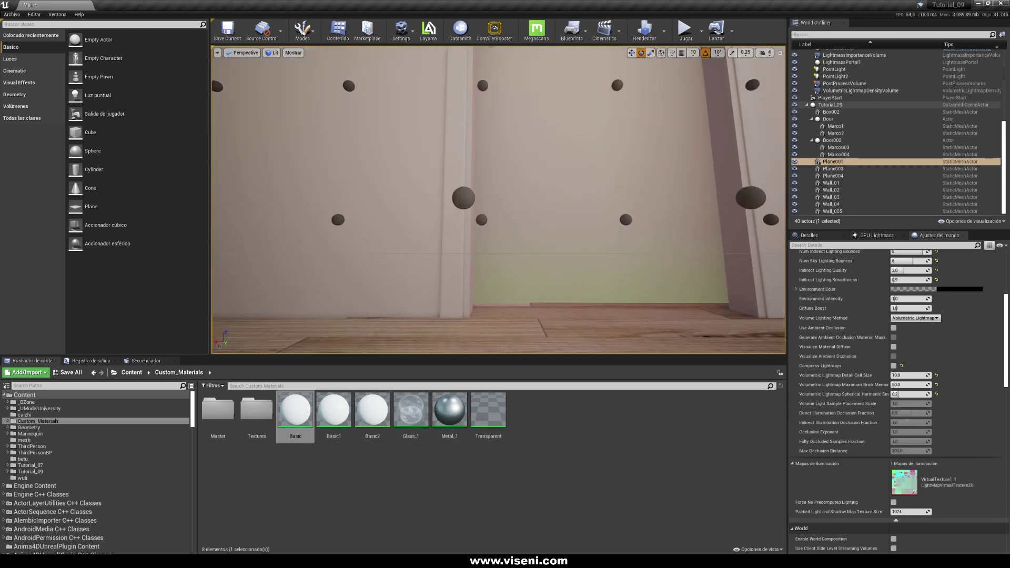
- Examine the sample spacing around the lower part of the door and its frame up close and from a distance
{"action": "right_click_drag", "start_coordinate": [482, 228], "coordinate": [465, 260]}
{"action": "key", "text": "d"}
{"action": "key", "text": "q"}
{"action": "right_click_drag", "start_coordinate": [471, 210], "coordinate": [603, 216]}
{"action": "key", "text": "e"}
{"action": "key", "text": "e"}
{"action": "right_click_drag", "start_coordinate": [516, 225], "coordinate": [526, 187]}
{"action": "right_click_drag", "start_coordinate": [411, 124], "coordinate": [458, 174]}
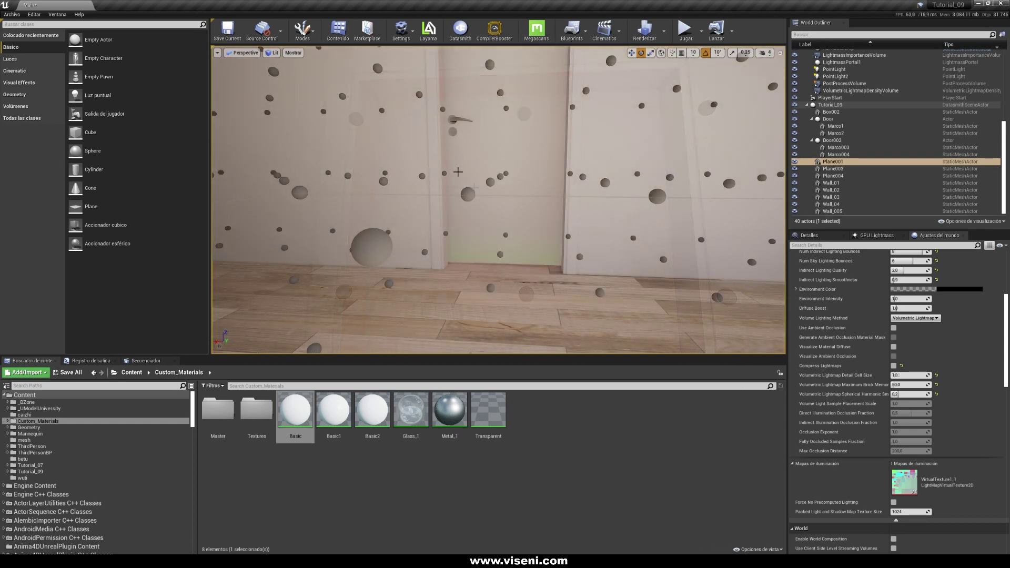
- Rebuild the lighting with a Volumetric Lightmap Detail Cell Size of 1 and inspect the samples around the door
{"action": "right_click_drag", "start_coordinate": [573, 217], "coordinate": [540, 205]}
{"action": "left_click", "coordinate": [644, 30]}
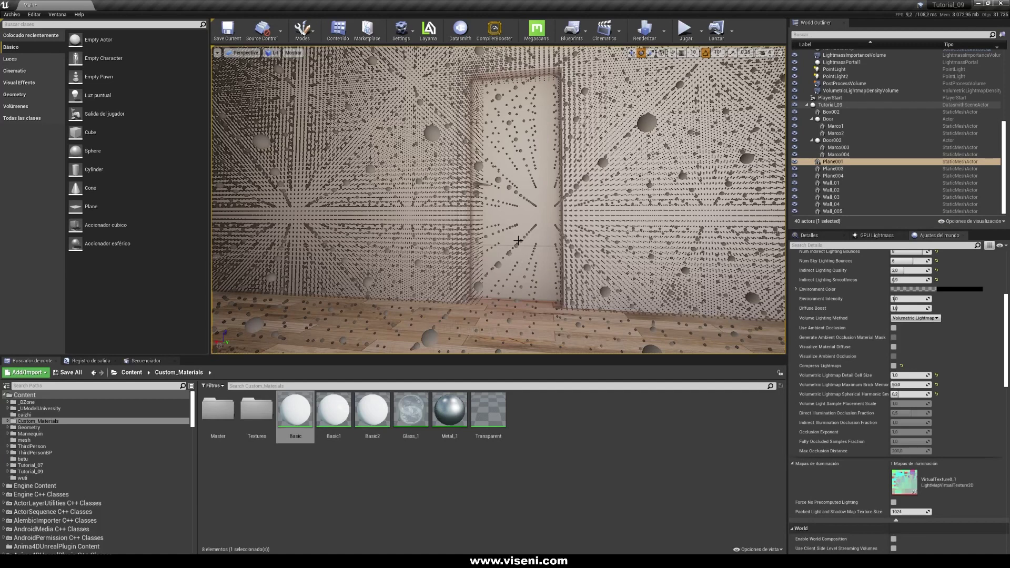
{"action": "right_click_drag", "start_coordinate": [498, 200], "coordinate": [458, 205]}
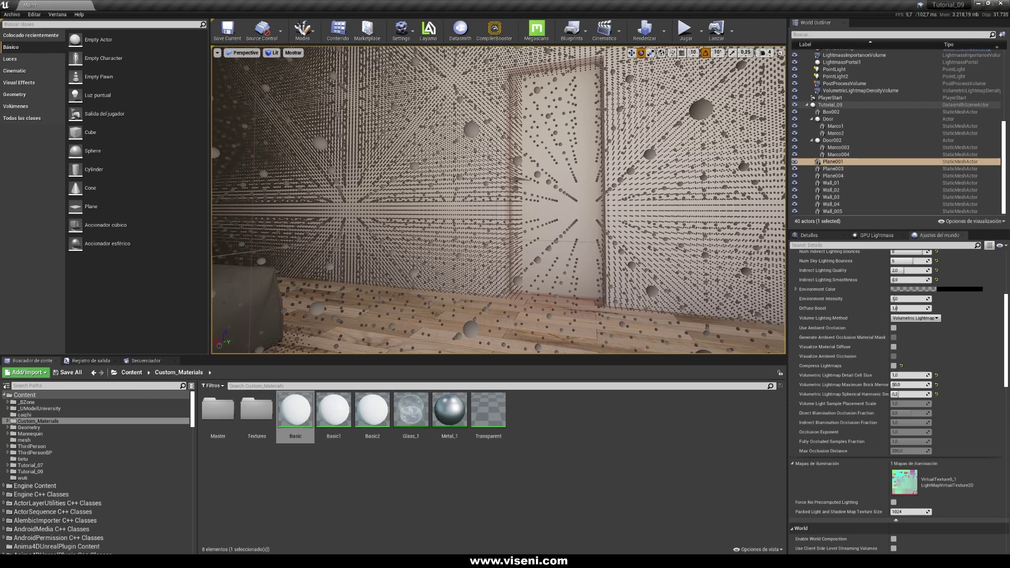
{"action": "mouse_move", "coordinate": [555, 164]}
{"action": "right_mouse_down"}
{"action": "mouse_move", "coordinate": [565, 164]}
{"action": "mouse_move", "coordinate": [555, 164]}
{"action": "right_mouse_up"}
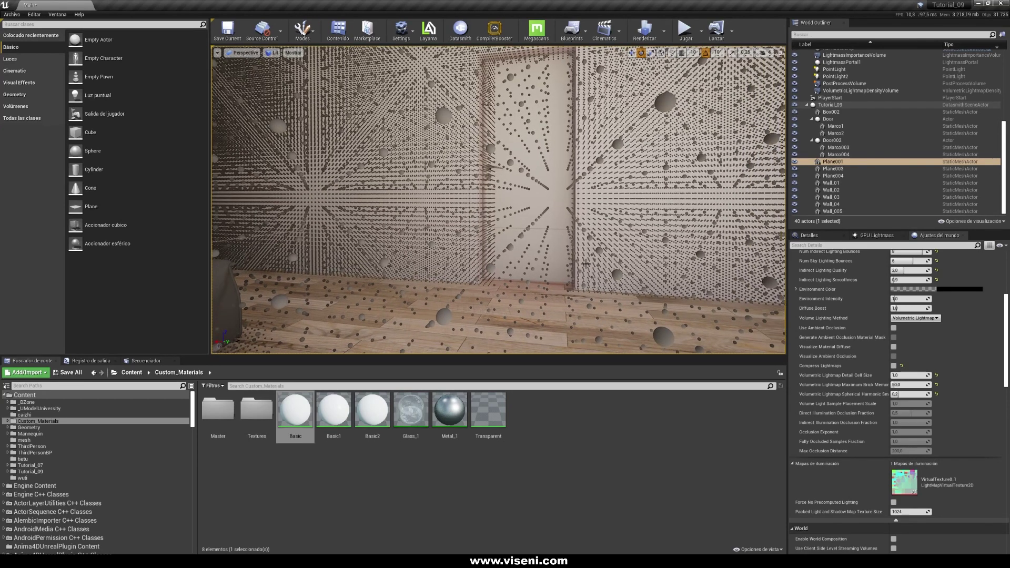
- Hide the sample visualization and examine the lighting on the bottom of the living room door up close
{"action": "right_click_drag", "start_coordinate": [586, 263], "coordinate": [595, 300]}
{"action": "key", "text": "w"}
{"action": "key", "text": "s"}
{"action": "key", "text": "w"}
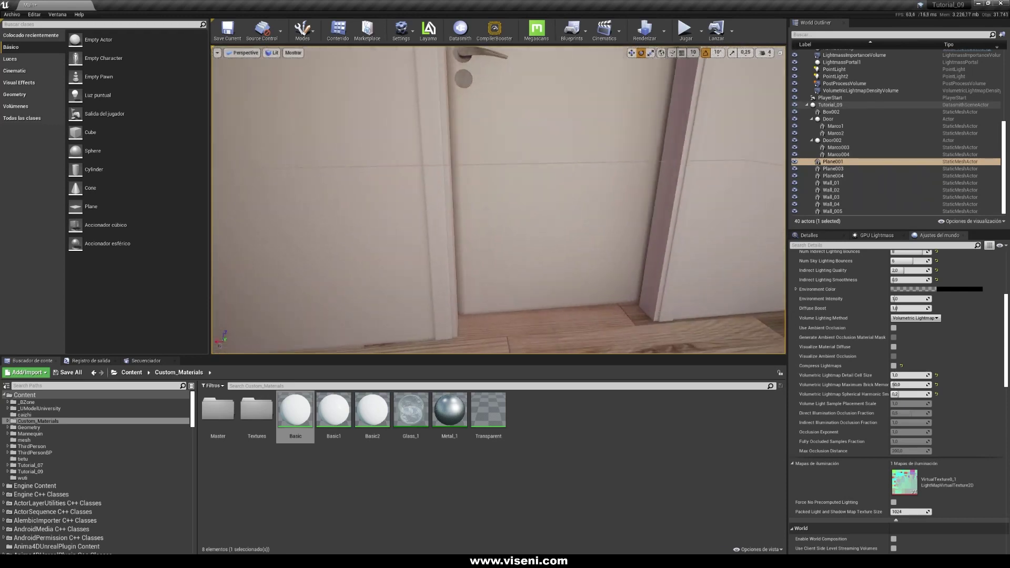
{"action": "right_click_drag", "start_coordinate": [457, 206], "coordinate": [480, 190]}
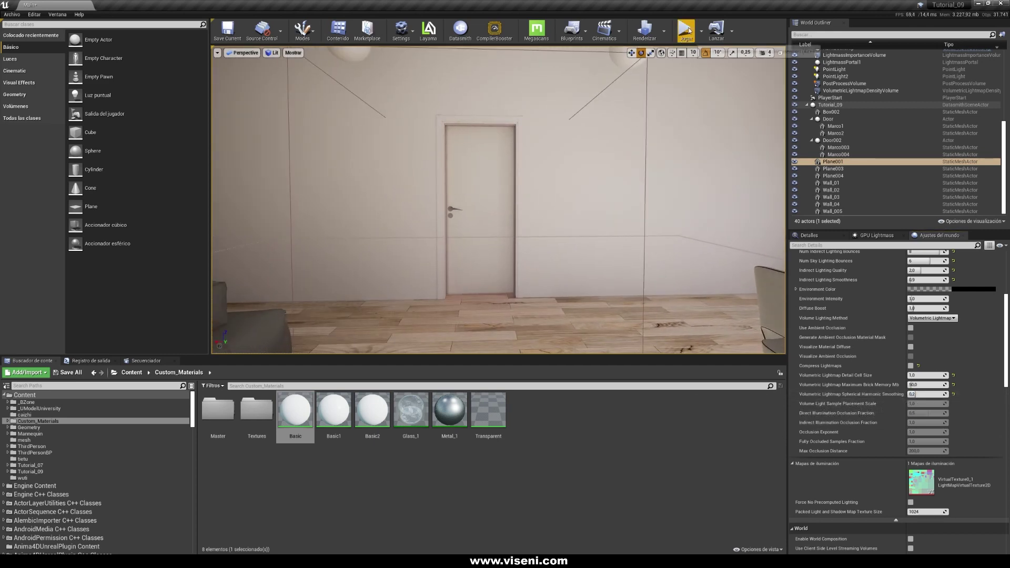
- Play the level and run the character through the door into the hallway to examine how both are lit
{"action": "left_click", "coordinate": [687, 30]}
{"action": "key", "text": "w"}
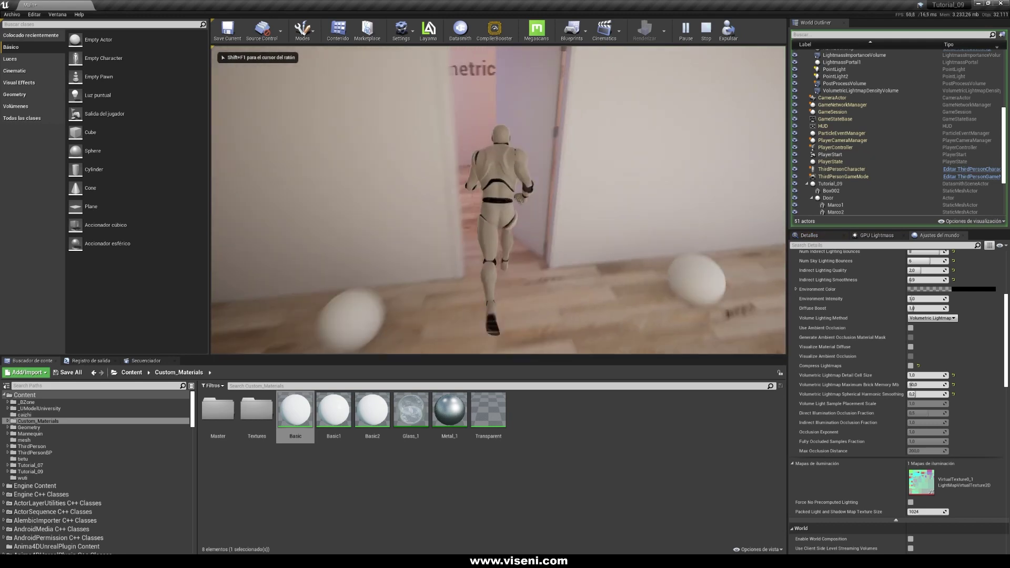
{"action": "key", "text": "s"}
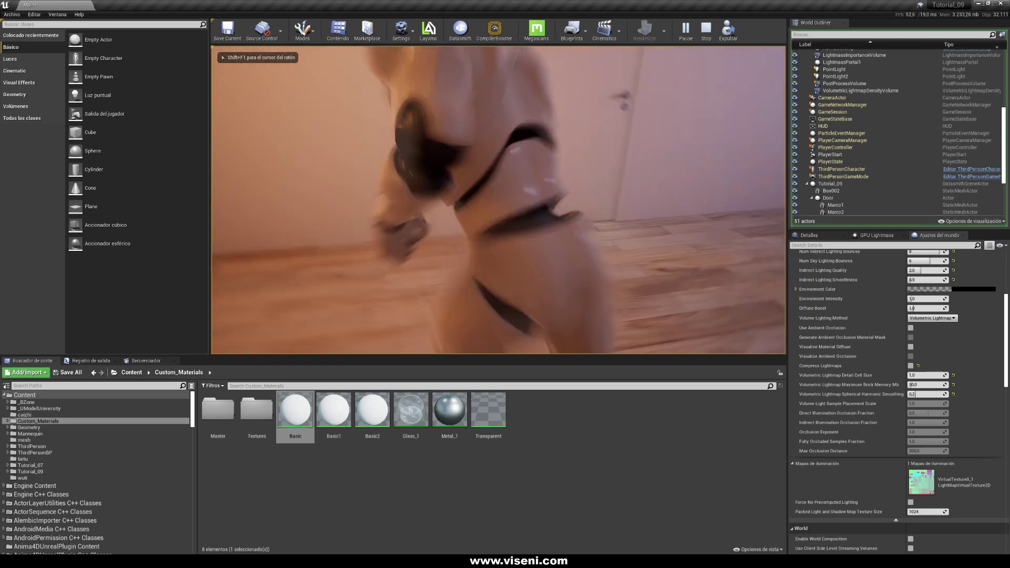
{"action": "key", "text": "w"}
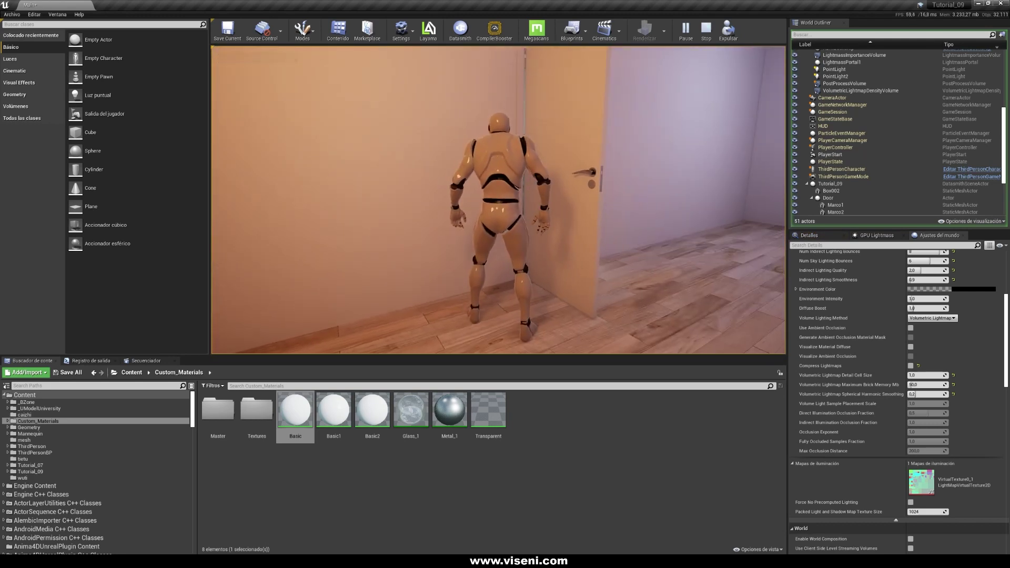
{"action": "key", "text": "a"}
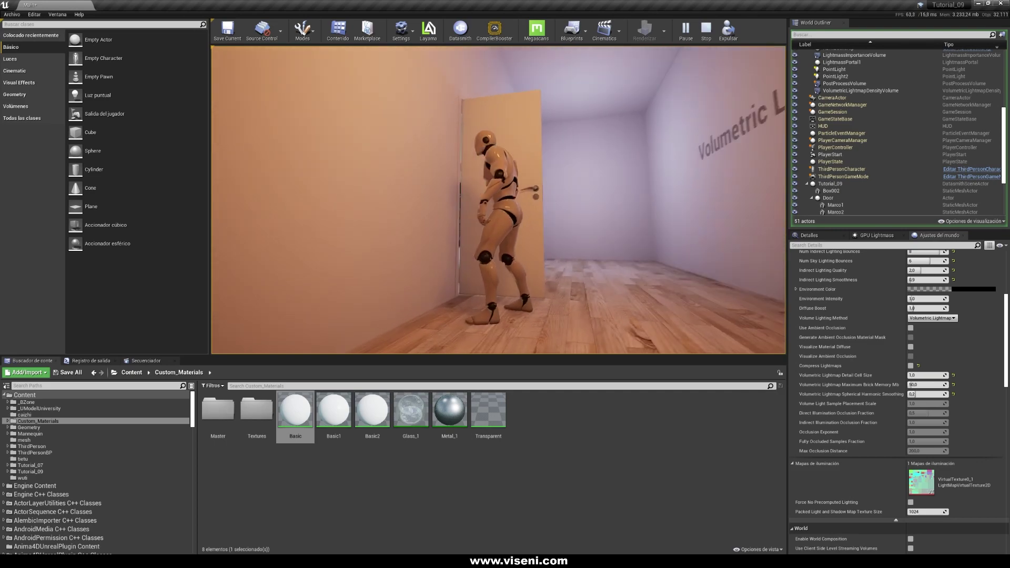
{"action": "key", "text": "w"}
{"action": "key", "text": "a"}
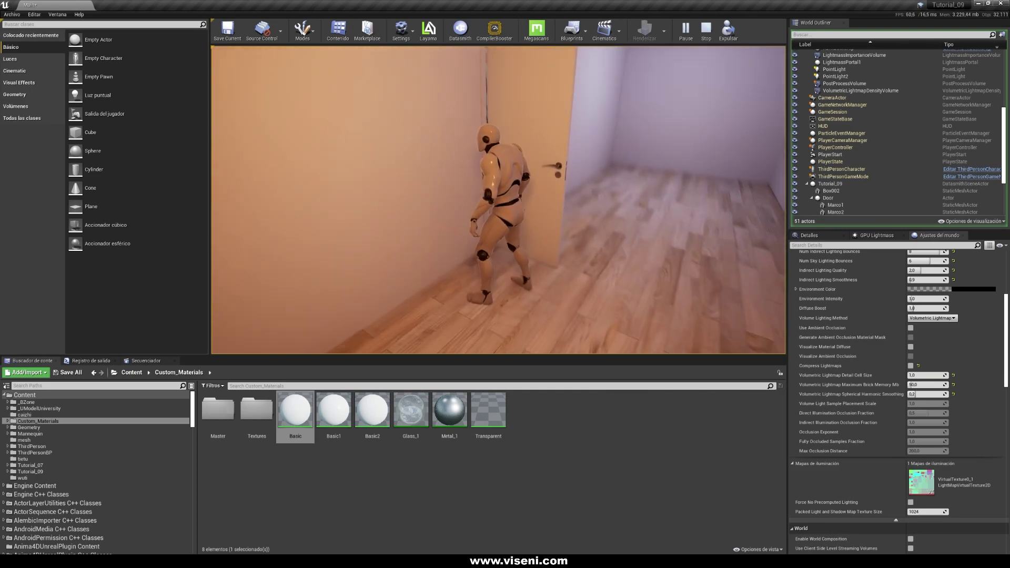
{"action": "key", "text": "w"}
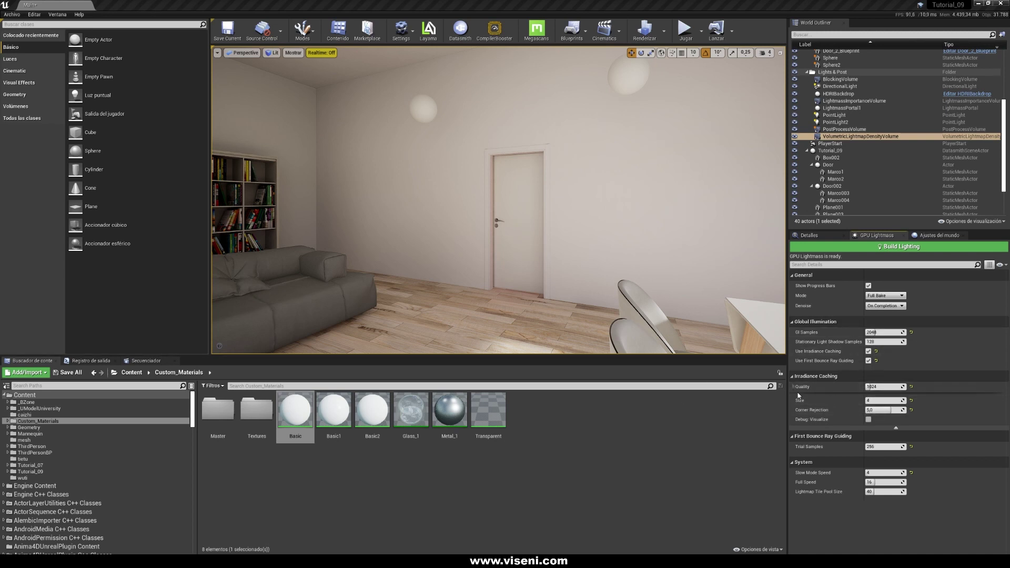
- Review the Volumetric Lightmap Detail Cell Size, the GPU Lightmass build settings and the viewport's Realtime option
{"action": "left_click", "coordinate": [938, 235]}
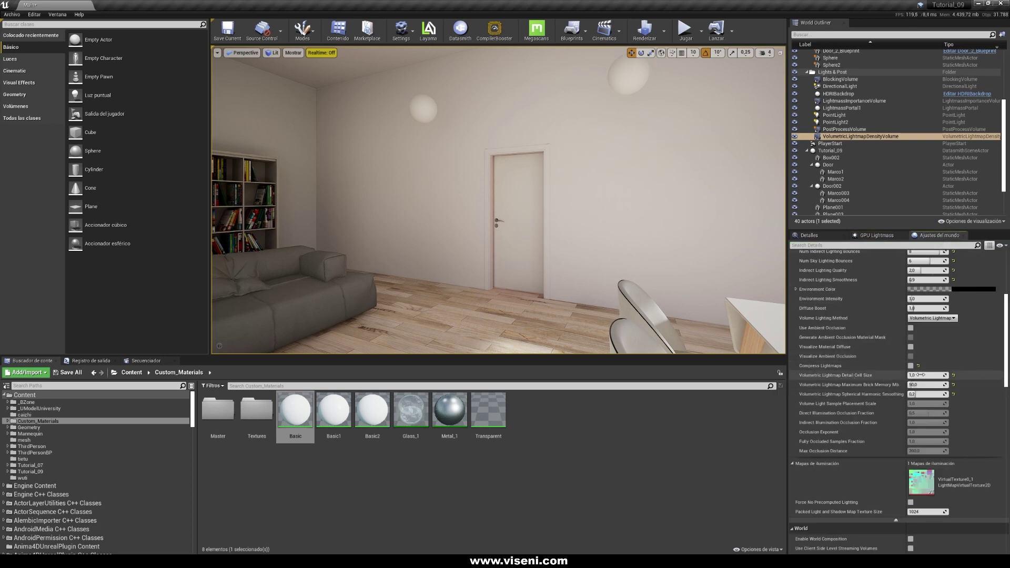
{"action": "left_click", "coordinate": [886, 237]}
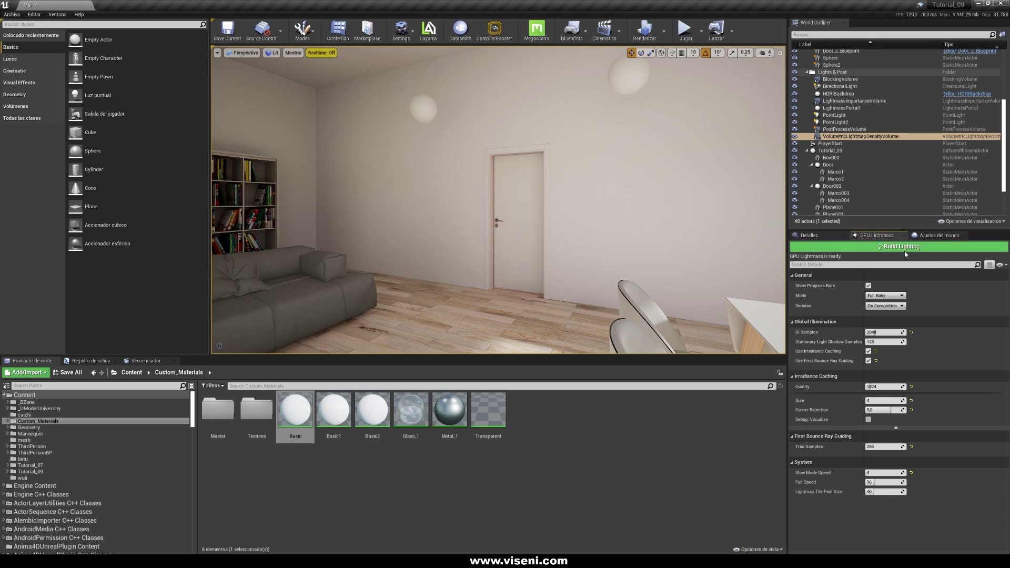
{"action": "left_click", "coordinate": [216, 53]}
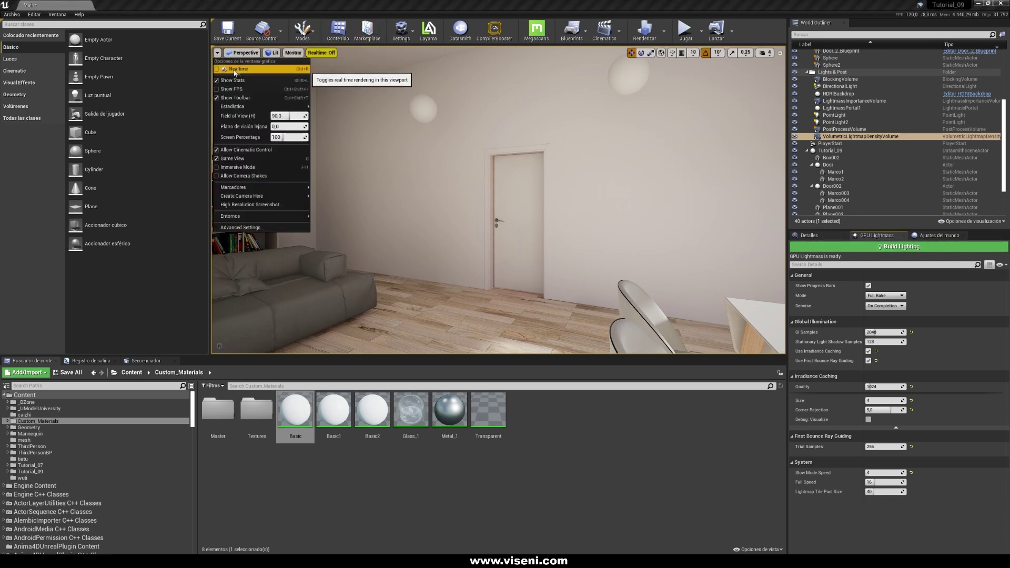
{"action": "left_click", "coordinate": [335, 5]}
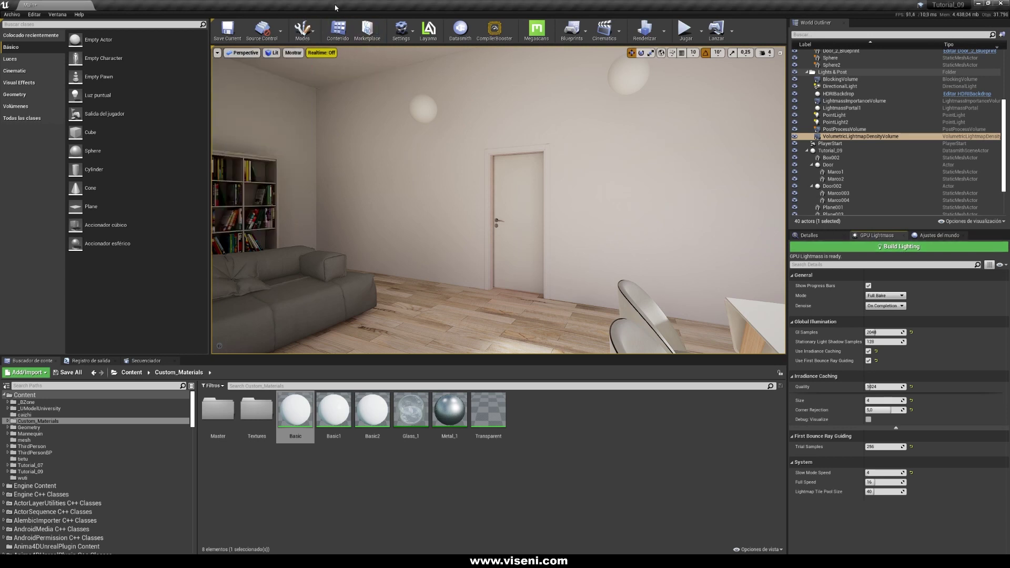
- Change the Volumetric Lightmap Detail Cell Size in the world settings and build the lighting with GPU Lightmass
{"action": "left_click", "coordinate": [856, 248]}
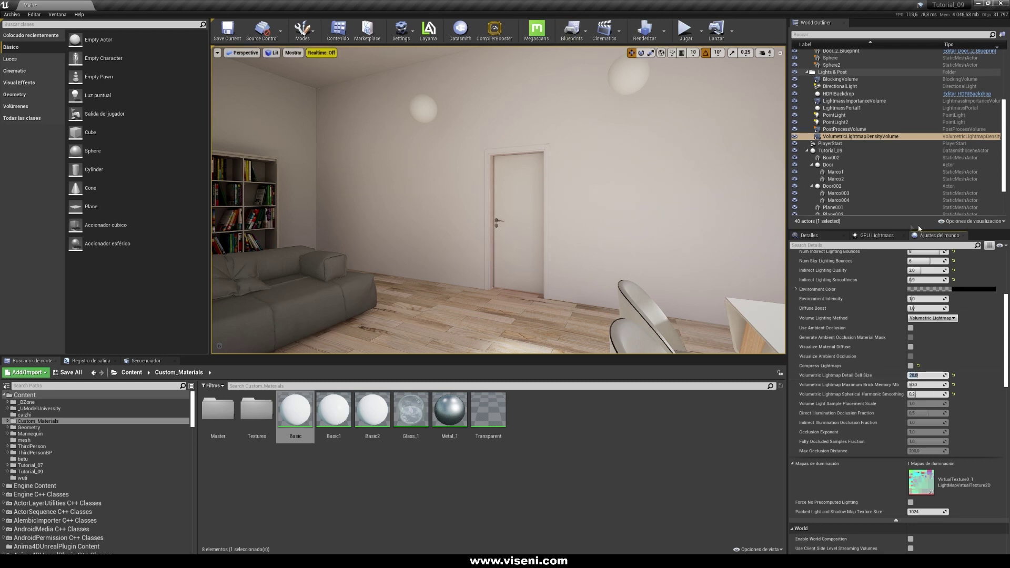
{"action": "left_click", "coordinate": [896, 236]}
{"action": "left_click", "coordinate": [893, 247]}
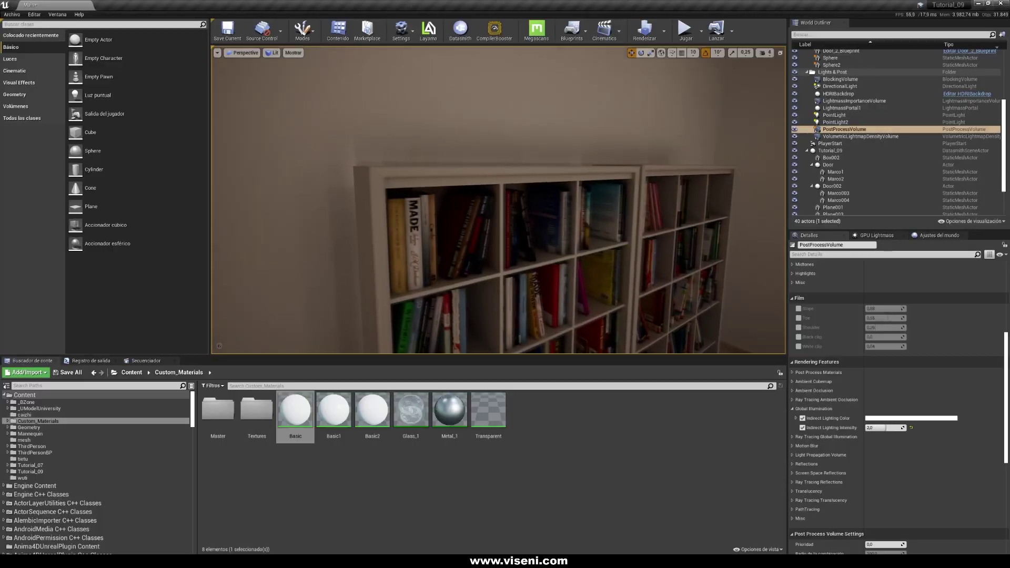
- Select the living room door and examine its lighting against the surrounding wall, starting from the bookshelf area
{"action": "right_click_drag", "start_coordinate": [498, 200], "coordinate": [491, 137]}
{"action": "right_click_drag", "start_coordinate": [437, 163], "coordinate": [589, 187]}
{"action": "left_click", "coordinate": [553, 193]}
{"action": "right_click_drag", "start_coordinate": [517, 200], "coordinate": [458, 208]}
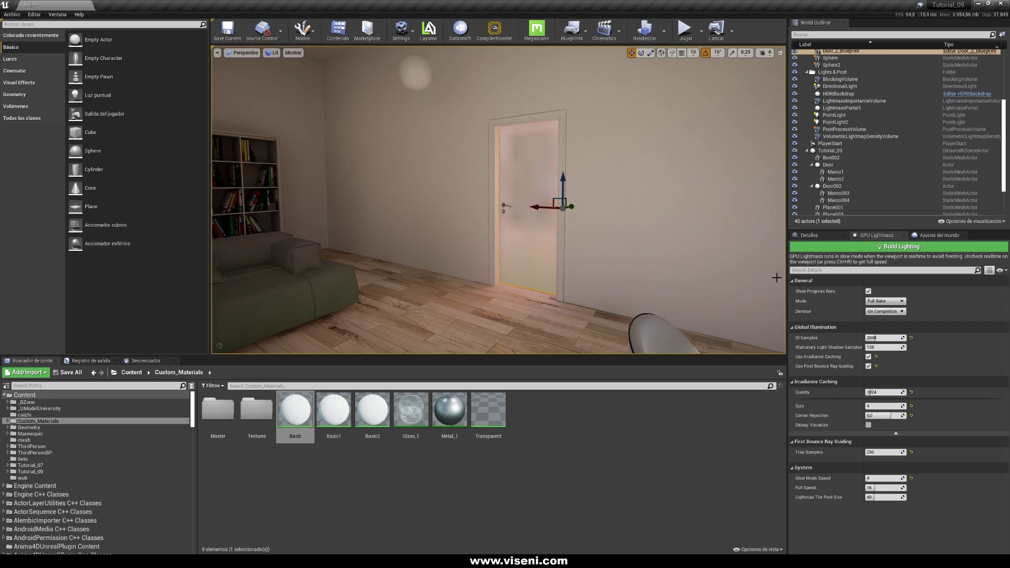
{"action": "right_click_drag", "start_coordinate": [692, 239], "coordinate": [699, 241]}
{"action": "mouse_move", "coordinate": [615, 227]}
{"action": "right_mouse_down"}
{"action": "mouse_move", "coordinate": [590, 226]}
{"action": "mouse_move", "coordinate": [614, 227]}
{"action": "right_mouse_up"}
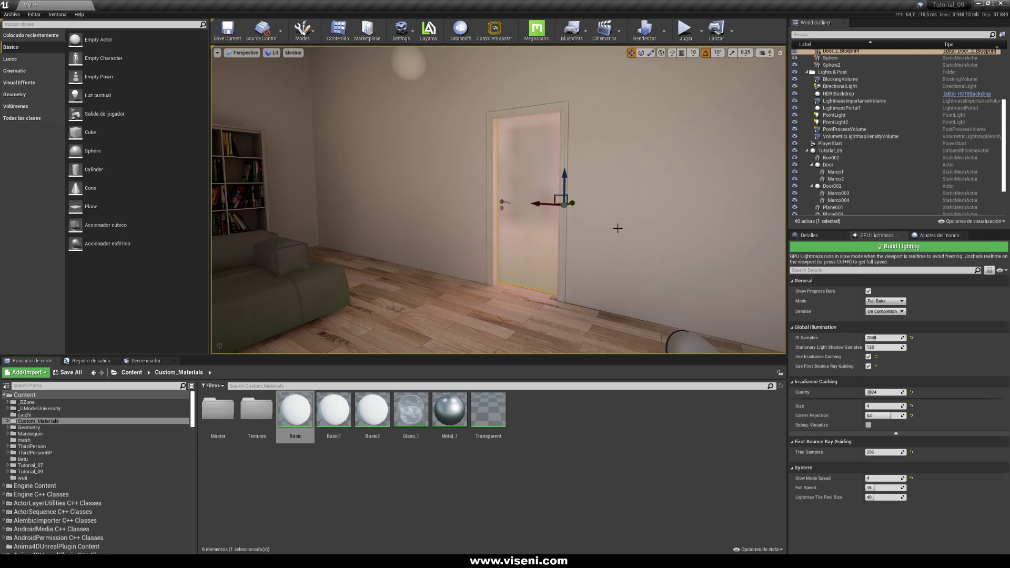